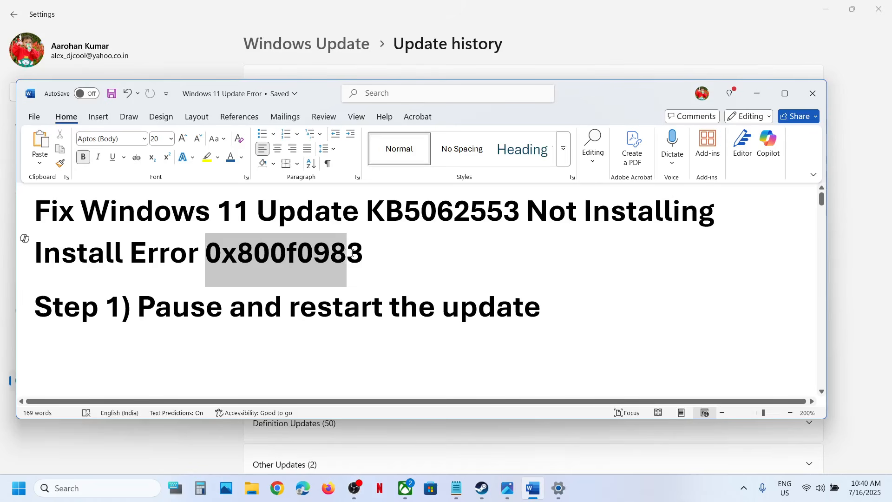
Step: Highlight the Step 1 note, switch to the Windows Update page in Settings, and pause updates for 1 week before resuming them
click(362, 257)
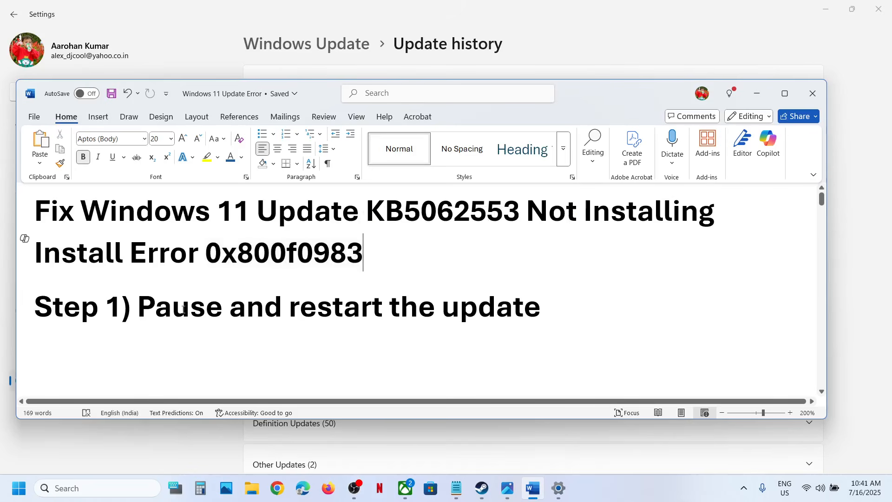
drag(148, 309, 545, 311)
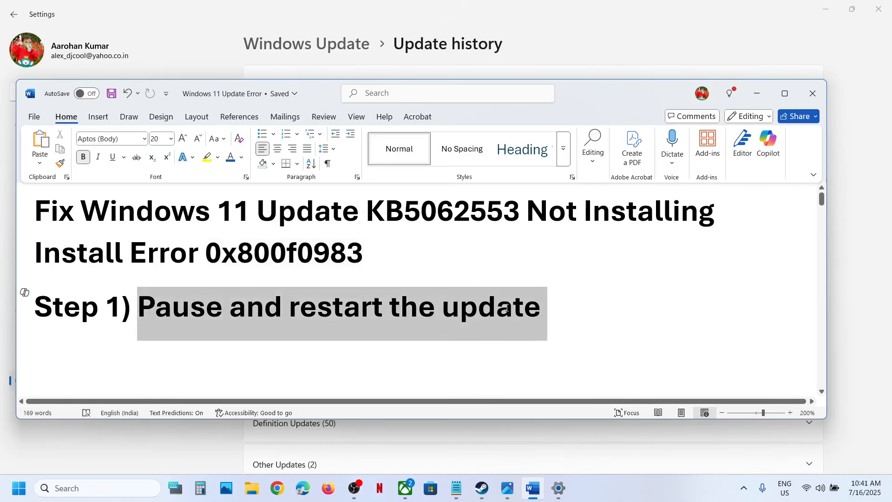
click(756, 95)
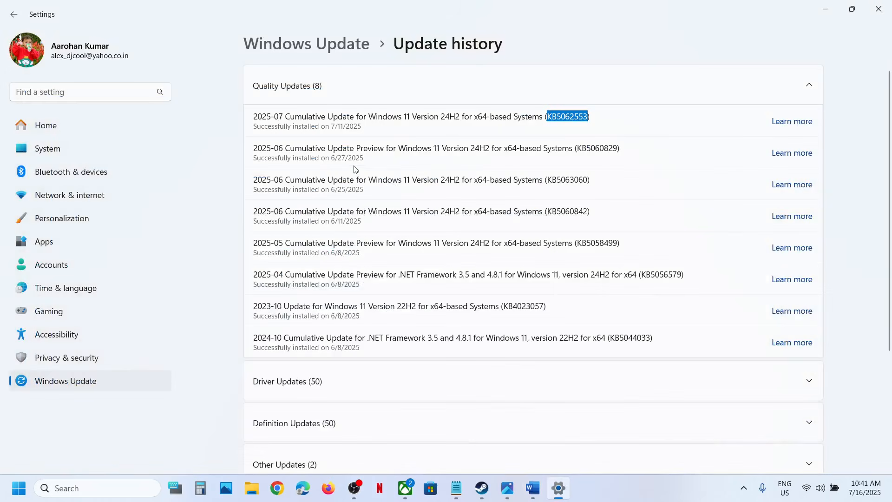
click(107, 378)
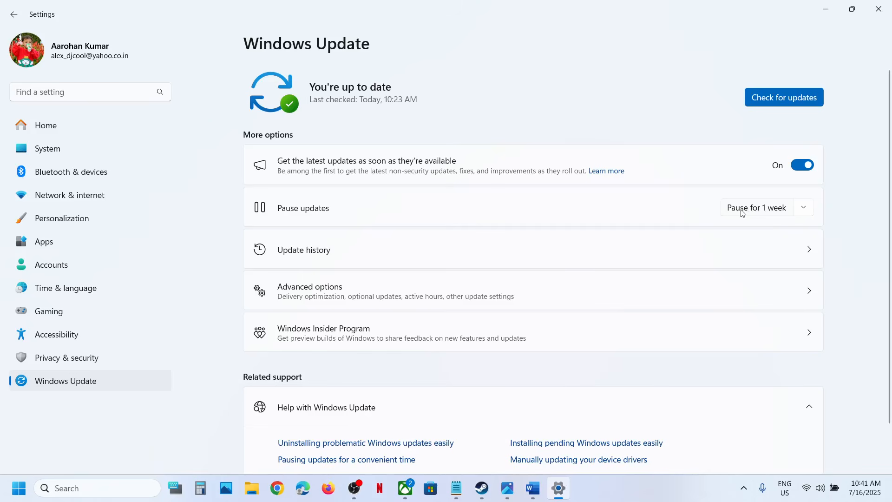
click(748, 211)
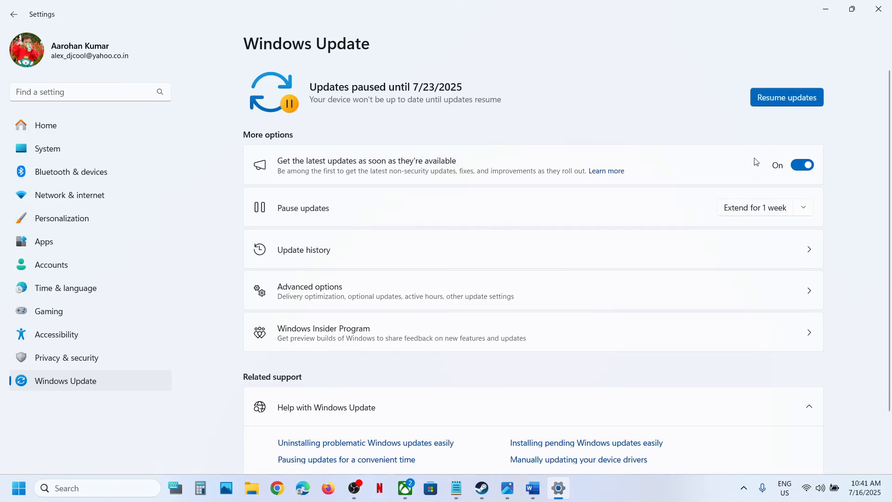
click(774, 96)
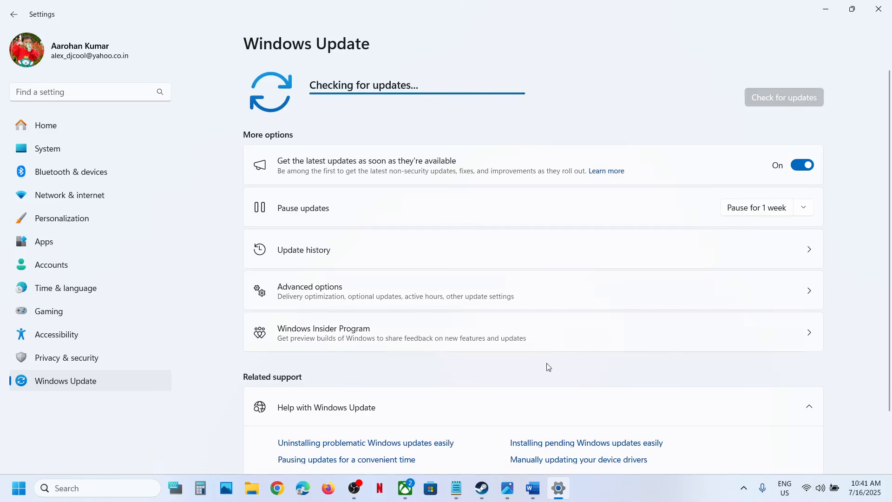
Step: Return to the Word notes and highlight "App Readiness Service" in the Step 2 heading
click(533, 488)
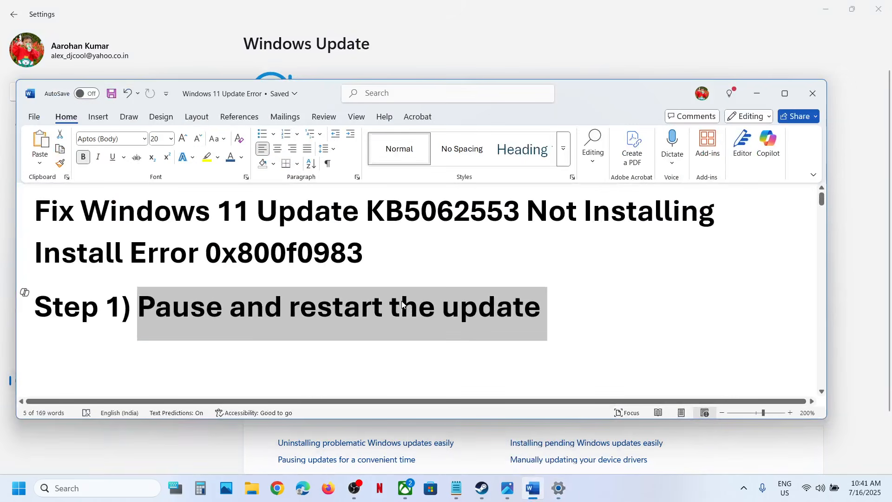
scroll(402, 304, down, 2)
drag(215, 310, 427, 311)
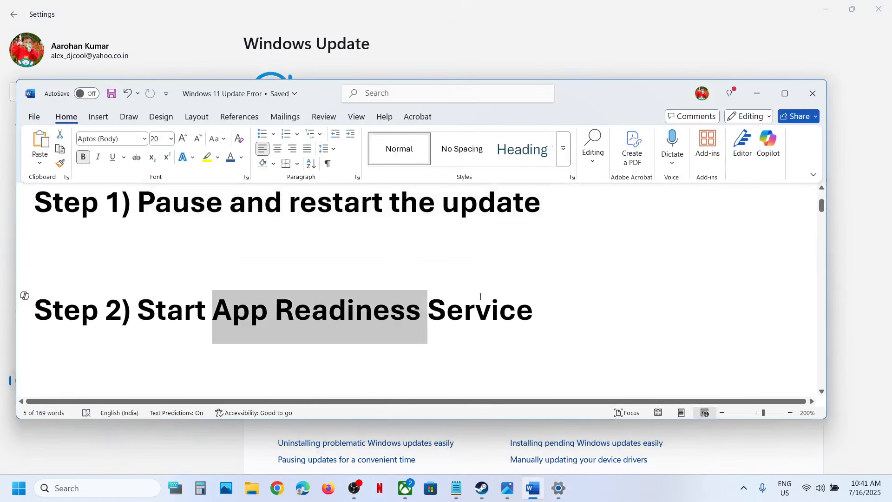
drag(480, 296, 534, 311)
Step: Search Windows for "services" and open the Services console
click(99, 488)
text(se)
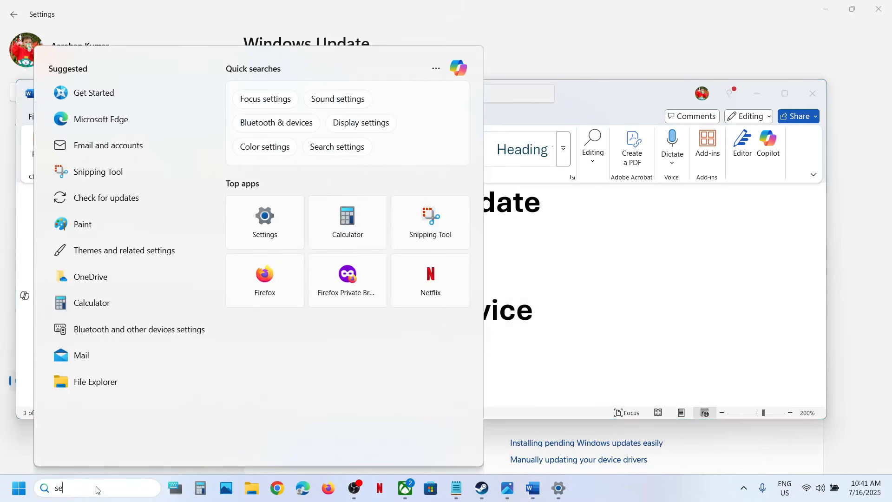
text(rvices)
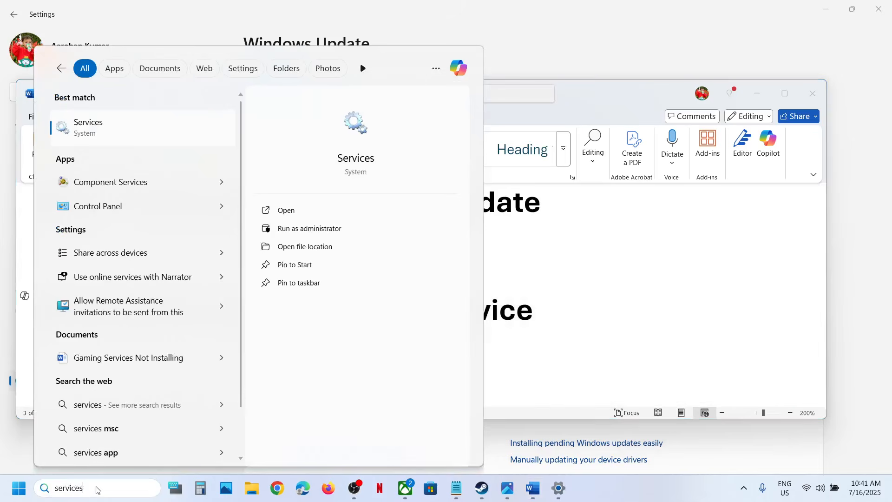
key(Escape)
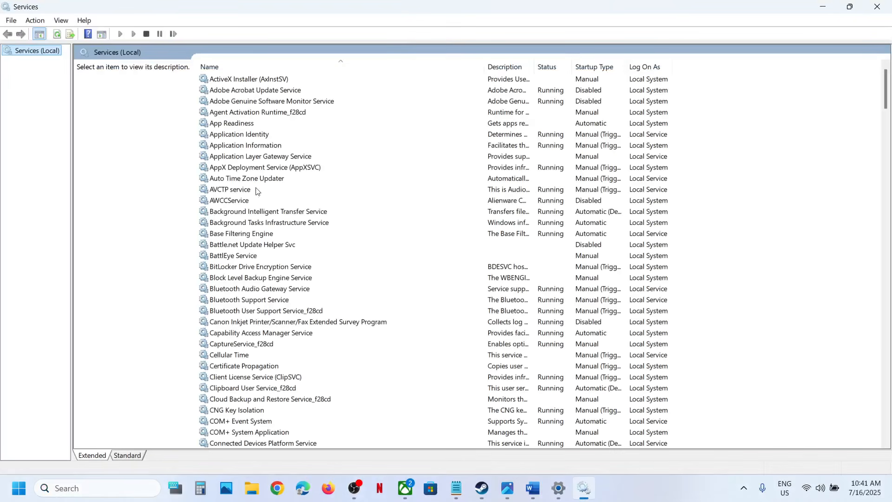
click(258, 224)
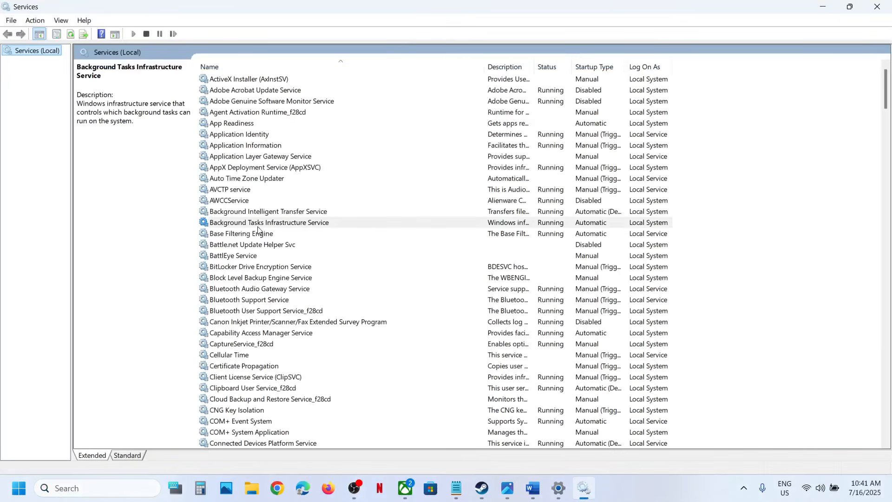
Step: Open the App Readiness service's properties and choose Automatic as its startup type
click(247, 123)
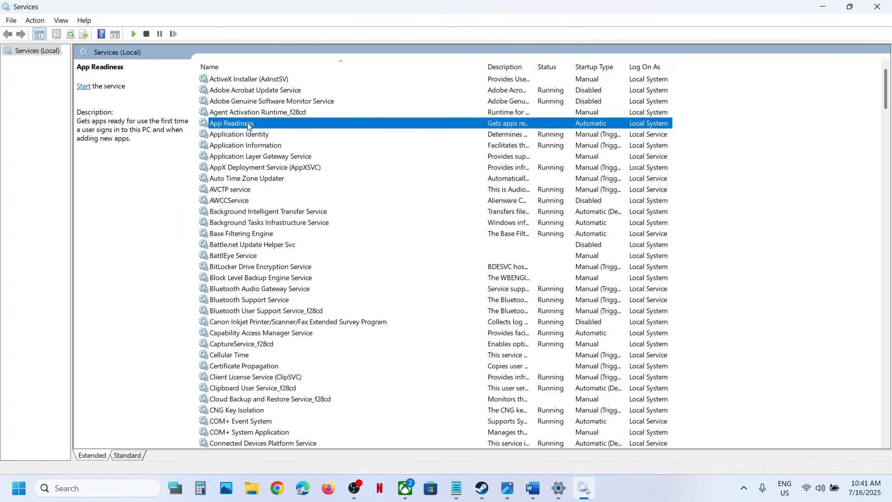
double_click(300, 126)
click(434, 234)
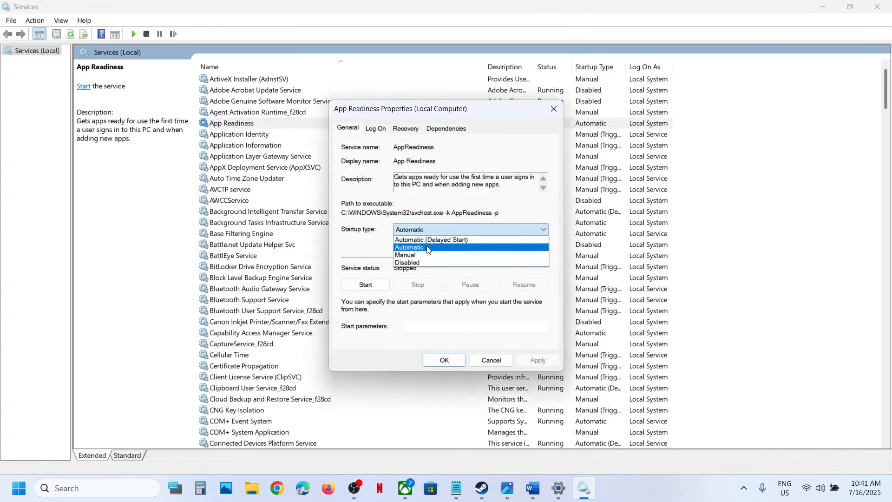
click(430, 248)
click(539, 361)
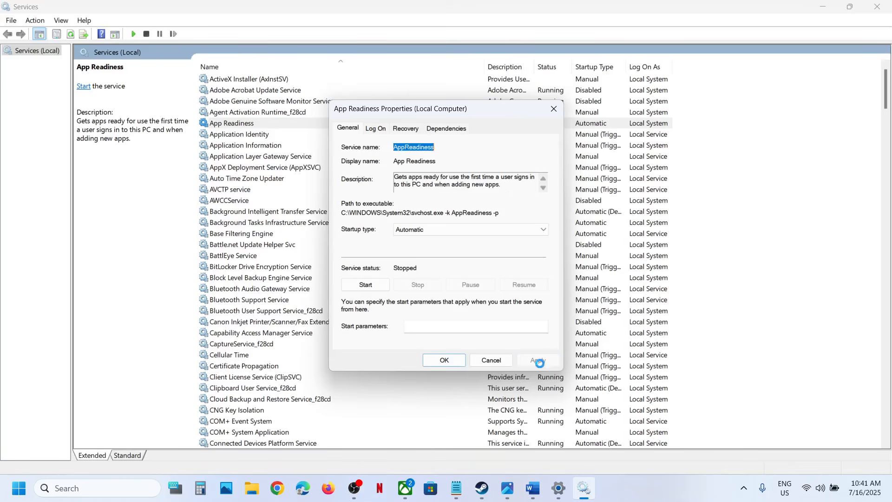
Step: Start the App Readiness service, accept its properties, and restart the service from the list
click(366, 284)
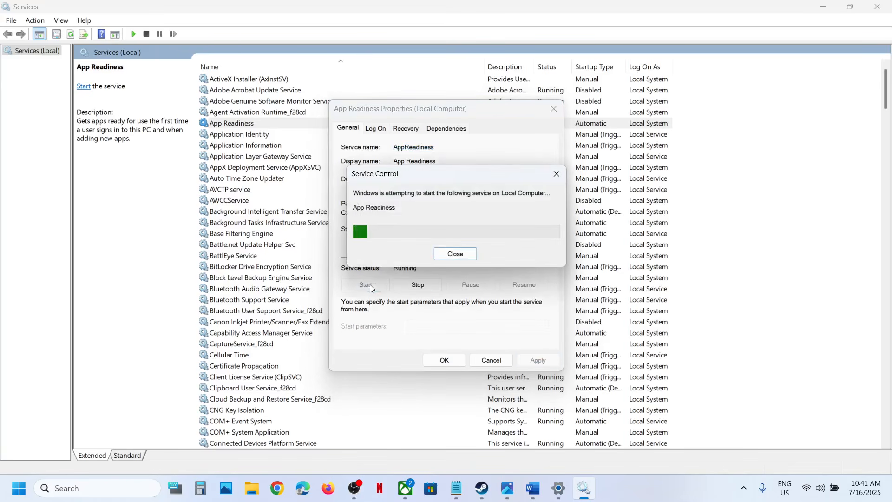
click(435, 362)
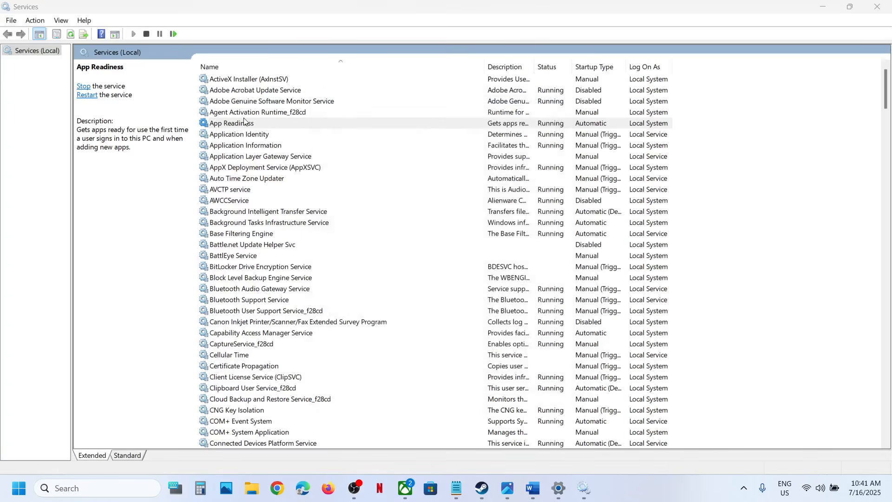
right_click(263, 128)
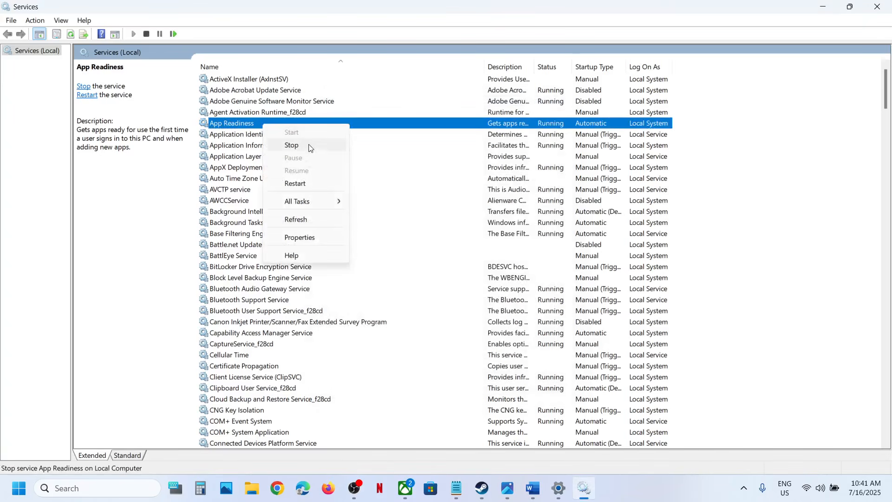
click(300, 183)
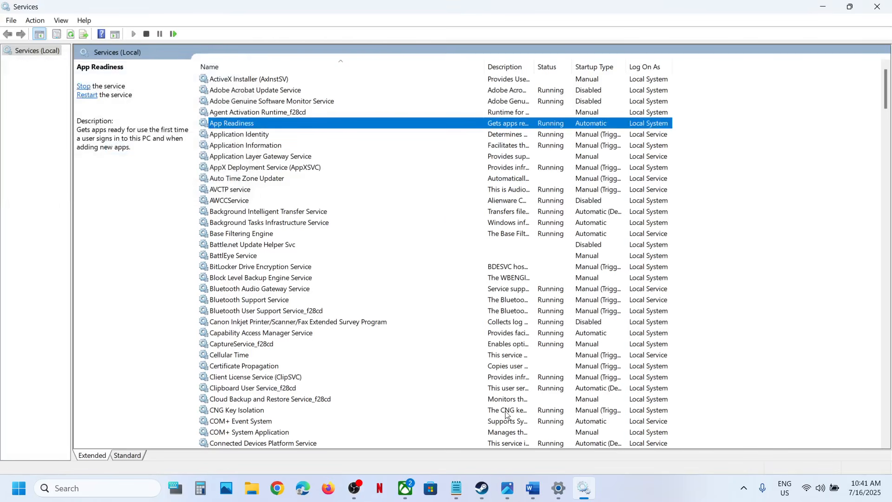
Step: Switch to the Word notes and highlight "Update Troubleshooter" in the Step 3 heading
click(533, 488)
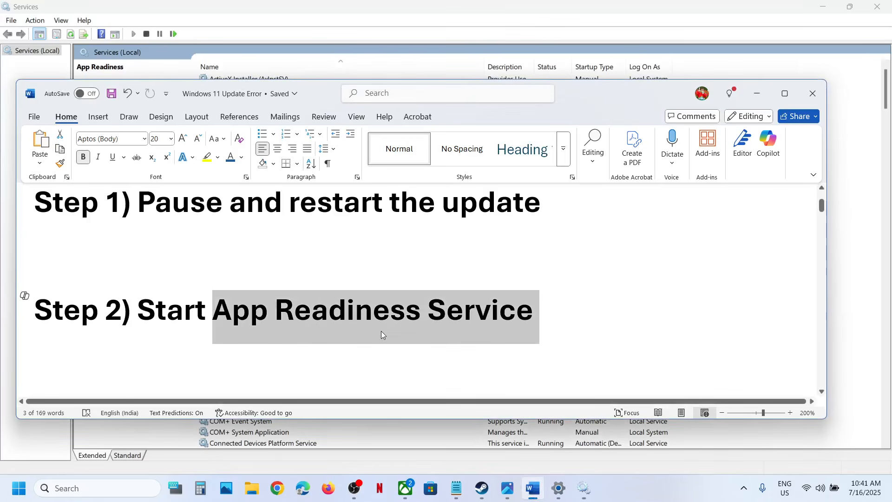
scroll(380, 331, down, 3)
drag(225, 303, 575, 310)
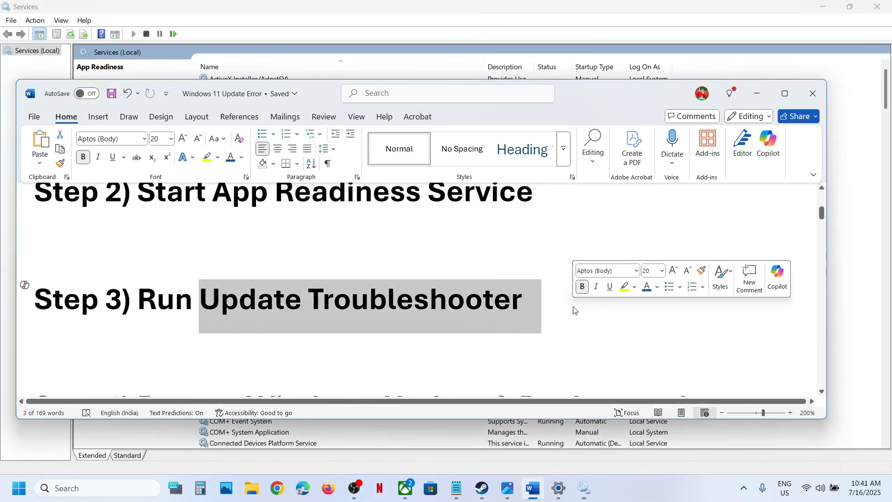
Step: Switch to Settings and open the other troubleshooters list in the system's Troubleshoot section
key(alt+Tab)
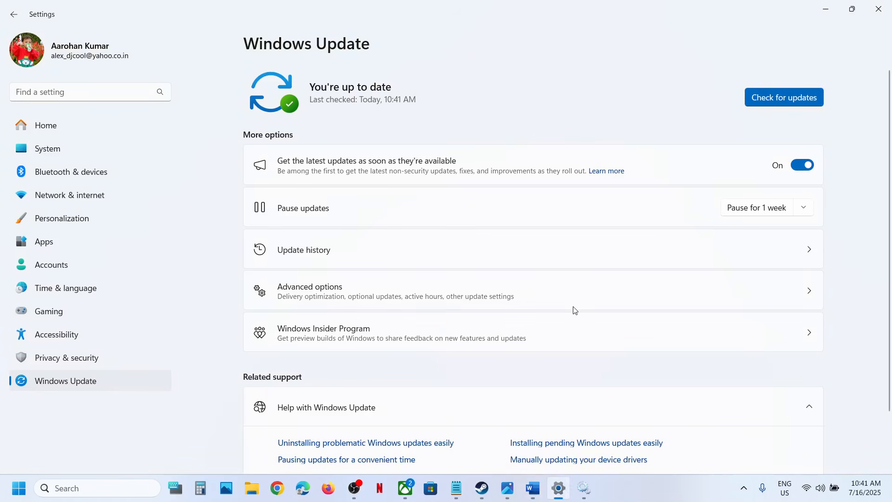
click(66, 158)
scroll(392, 288, down, 3)
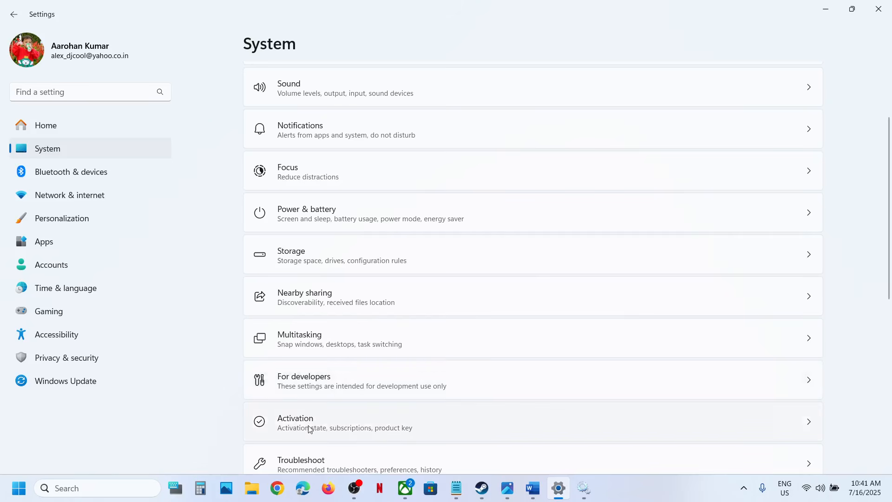
scroll(324, 389, down, 3)
click(322, 355)
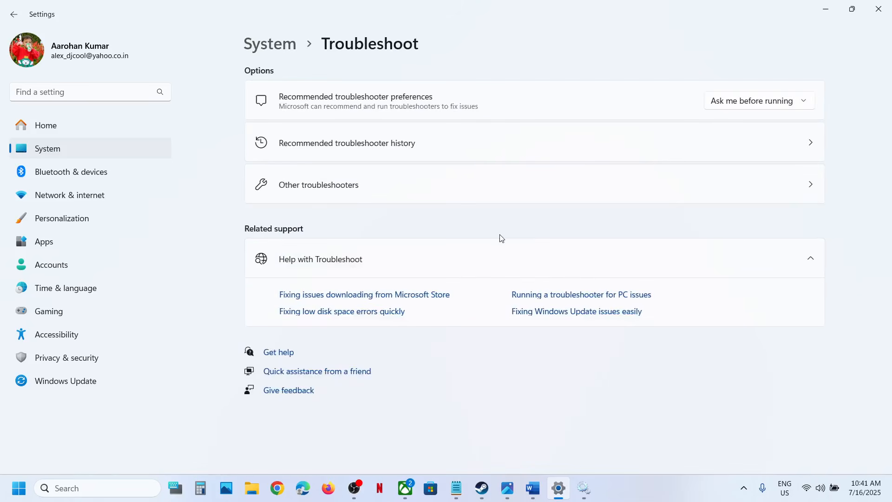
click(324, 194)
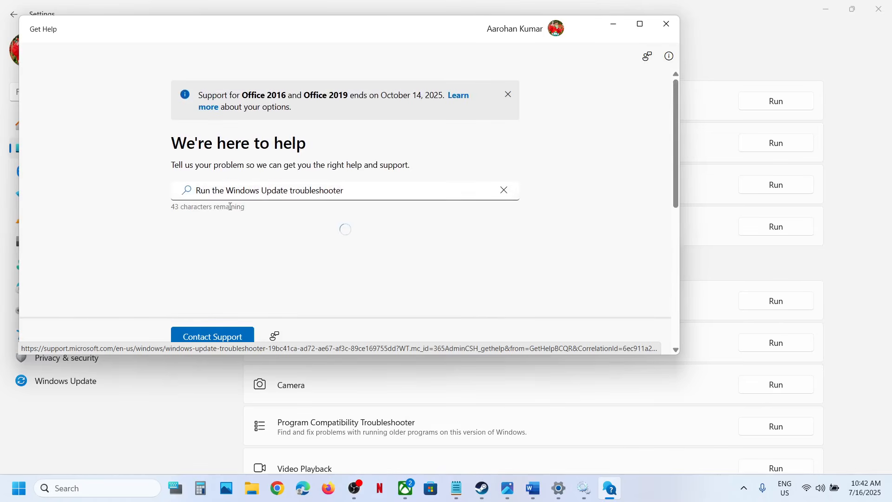
Step: Report in Get Help that an update can't be downloaded, installed, or uninstalled, and allow the Windows Update automated diagnostic to run
scroll(345, 225, down, 1)
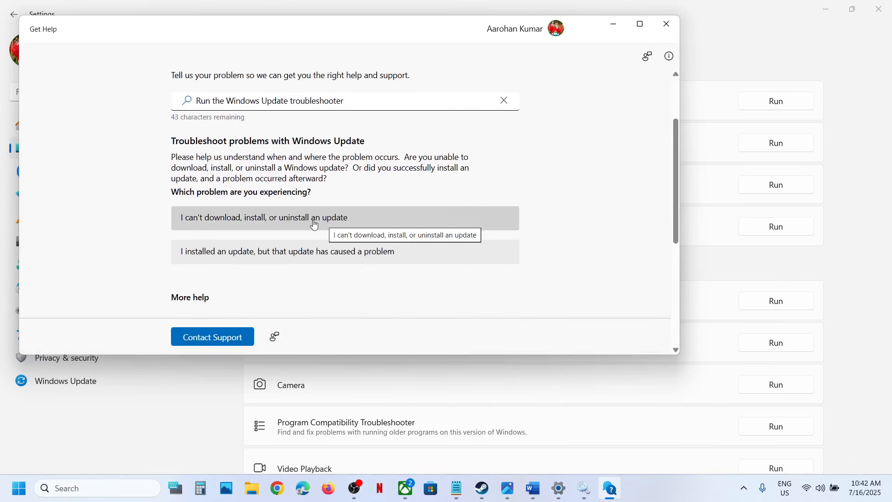
click(285, 224)
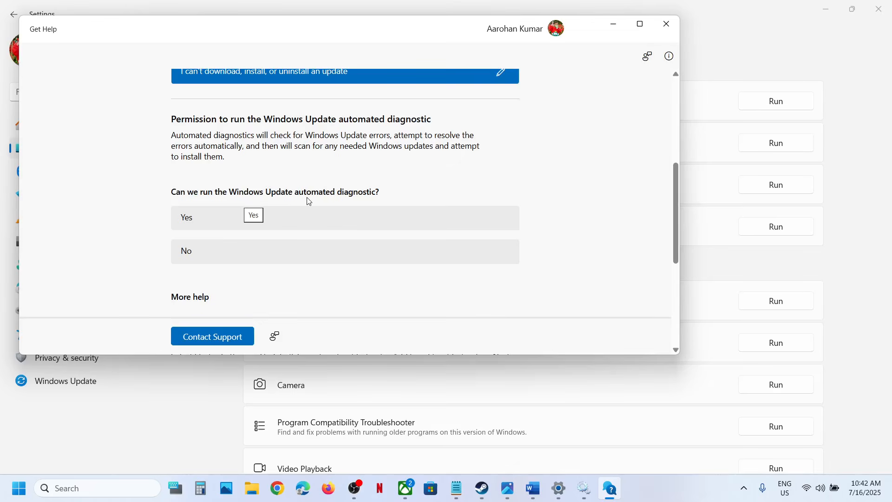
click(289, 222)
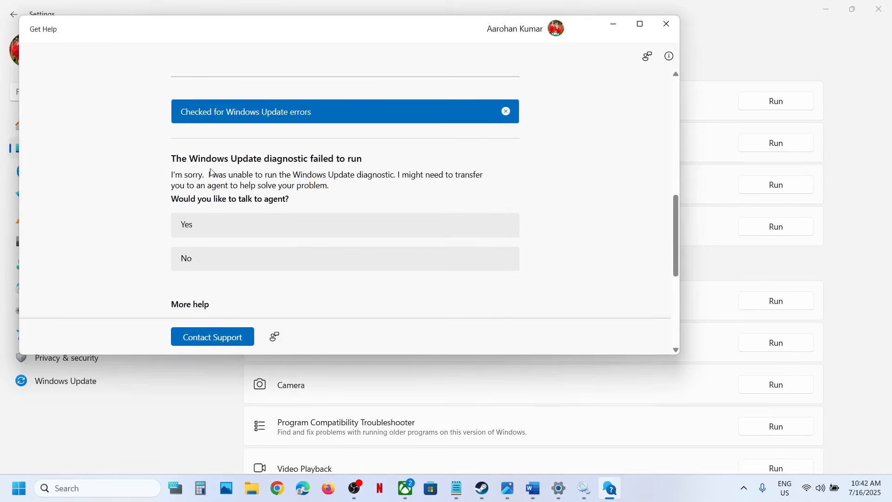
drag(190, 158, 349, 158)
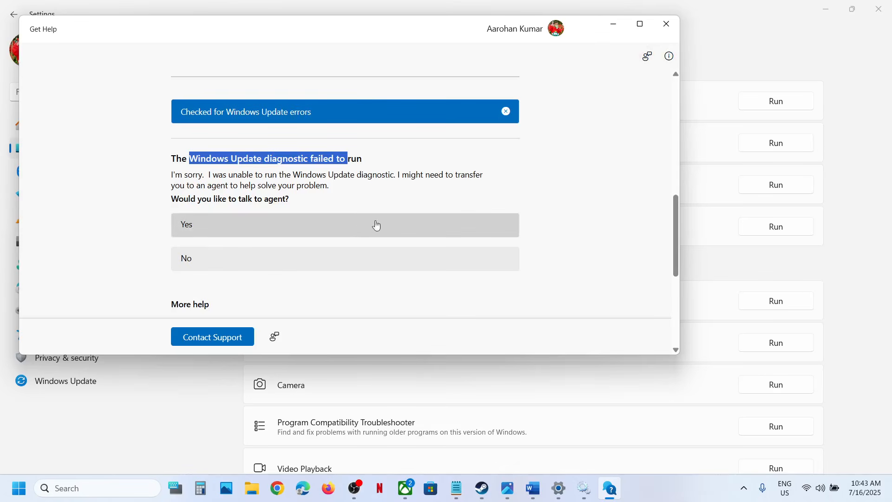
Step: Go back to the Word notes and highlight "Windows Update & Background intelligent transfer service" in the Step 4 heading
click(533, 490)
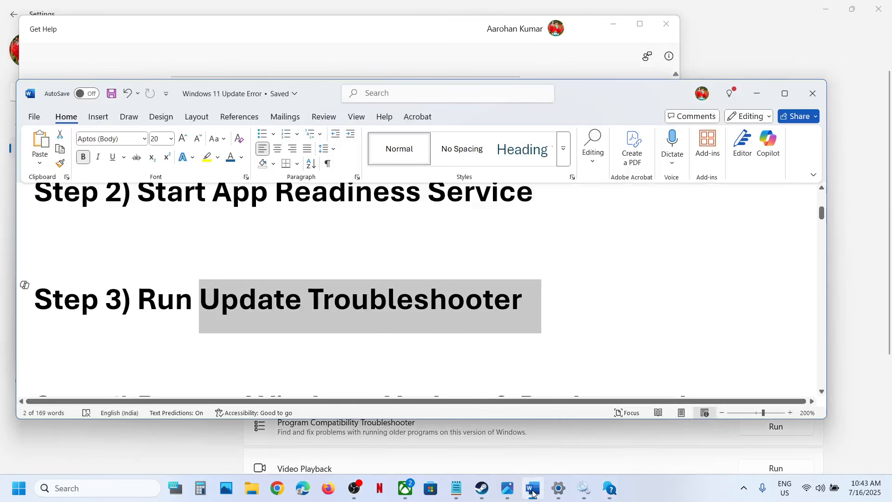
scroll(380, 337, down, 5)
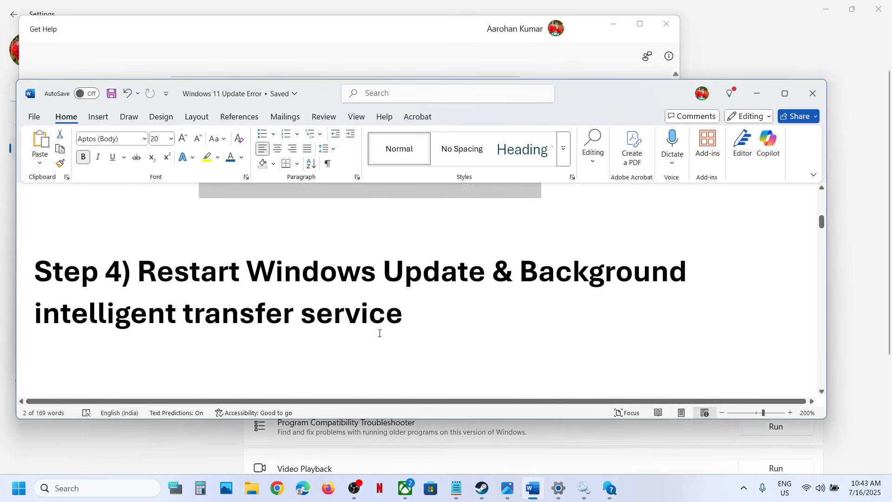
drag(294, 275, 402, 313)
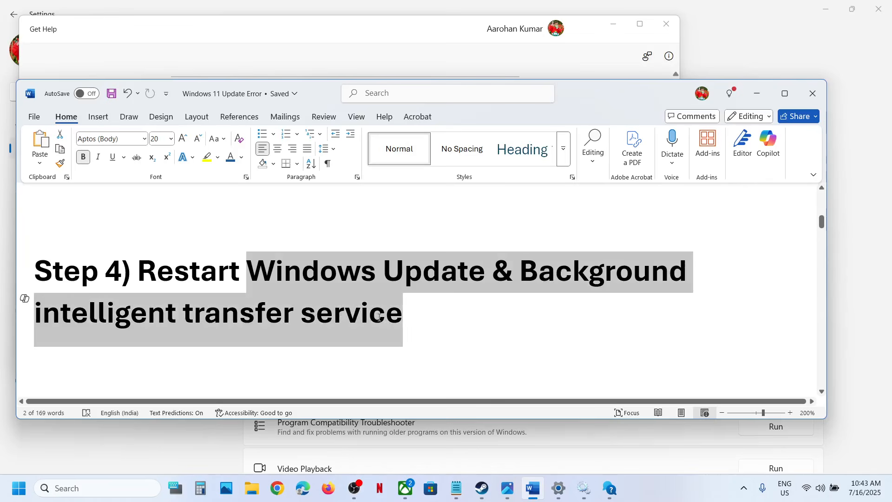
Step: Search Windows for "services" and bring up the Services console again
click(136, 488)
text(servi)
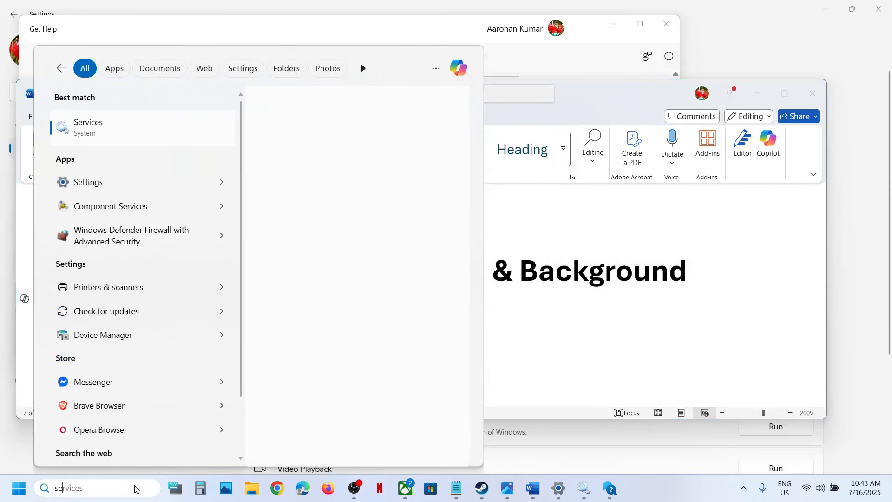
text(ces)
key(Escape)
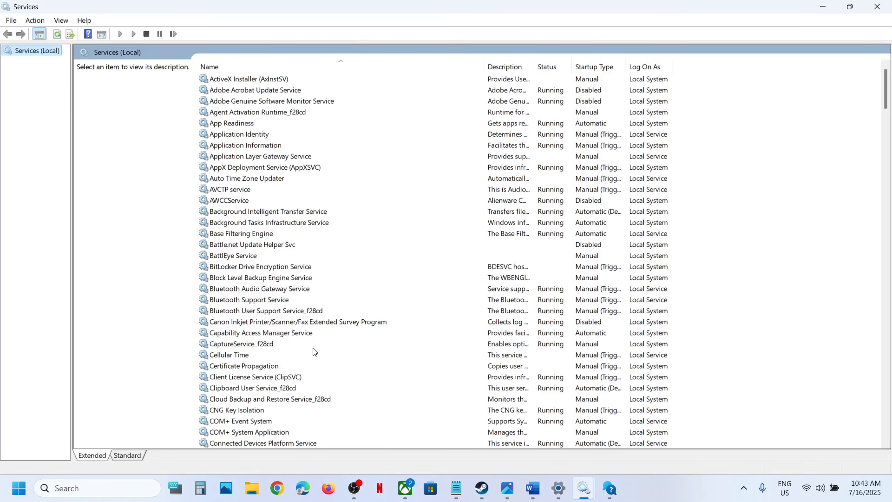
click(281, 388)
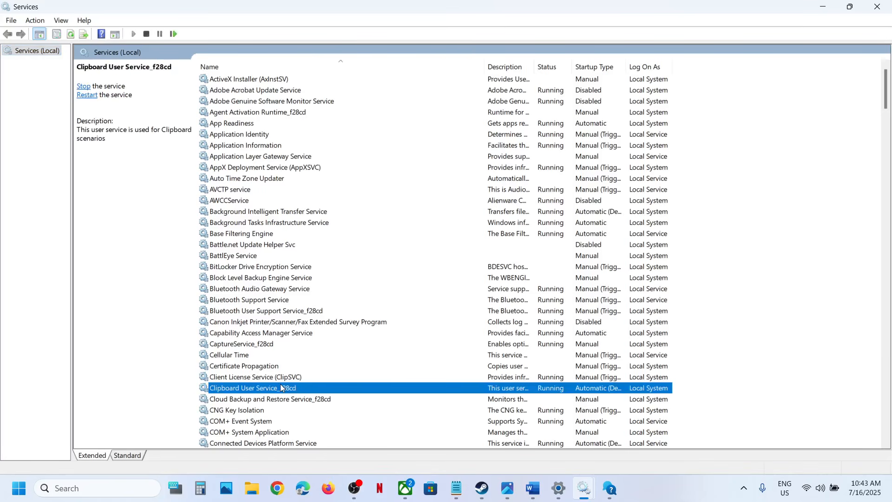
Step: Set the Windows Update service's startup type to Automatic, apply it, and restart the service
key(w)
scroll(281, 387, down, 8)
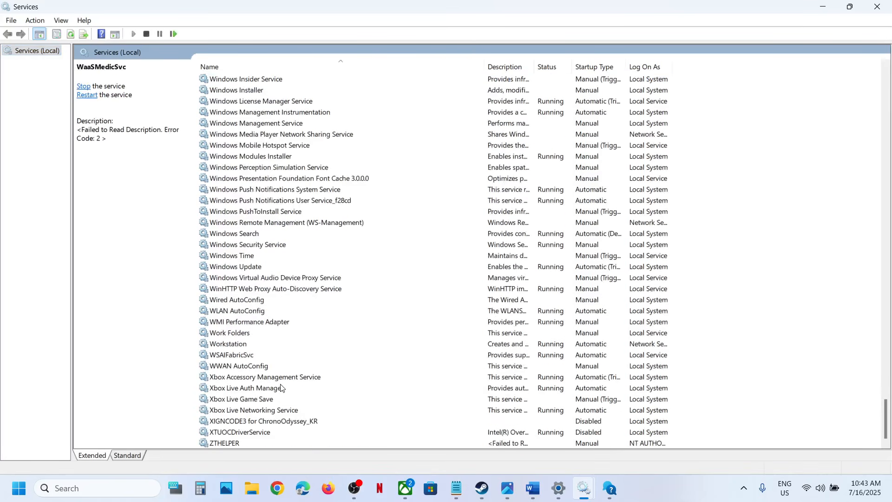
double_click(256, 268)
click(410, 232)
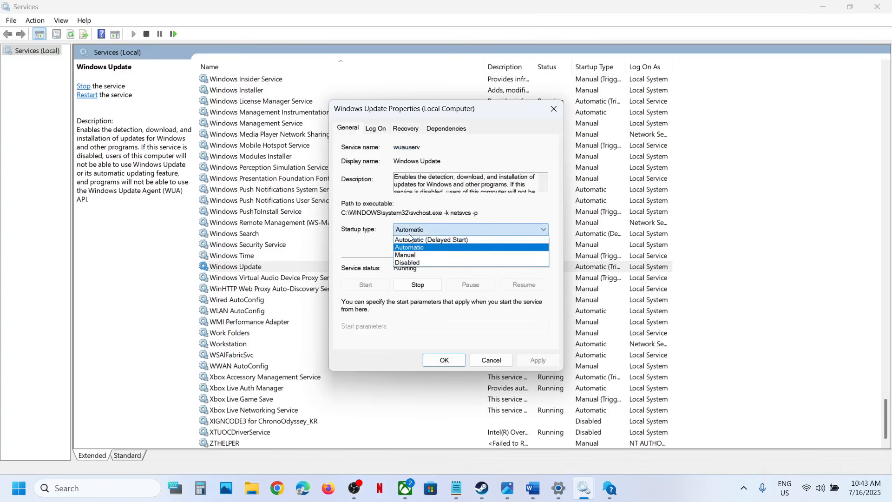
click(409, 247)
click(534, 360)
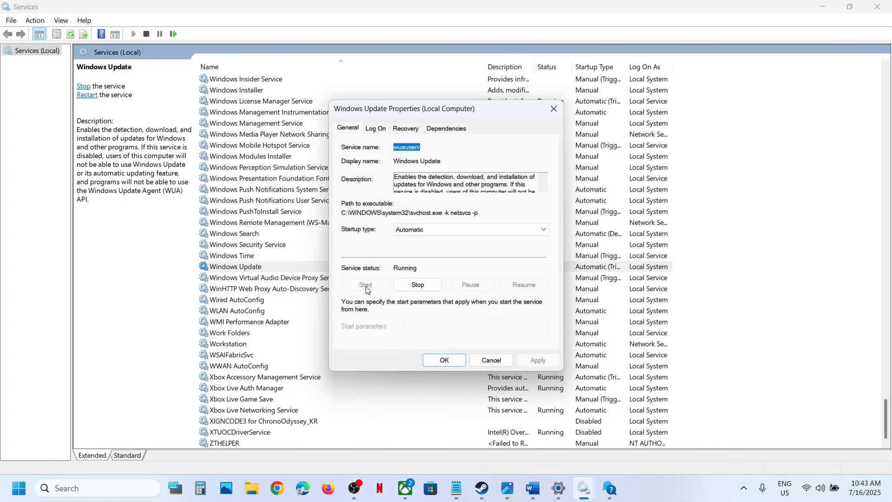
click(443, 360)
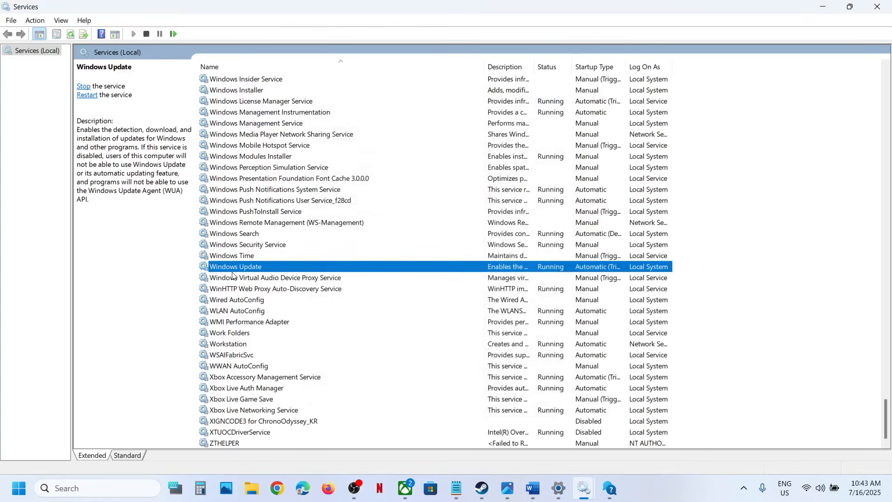
right_click(261, 272)
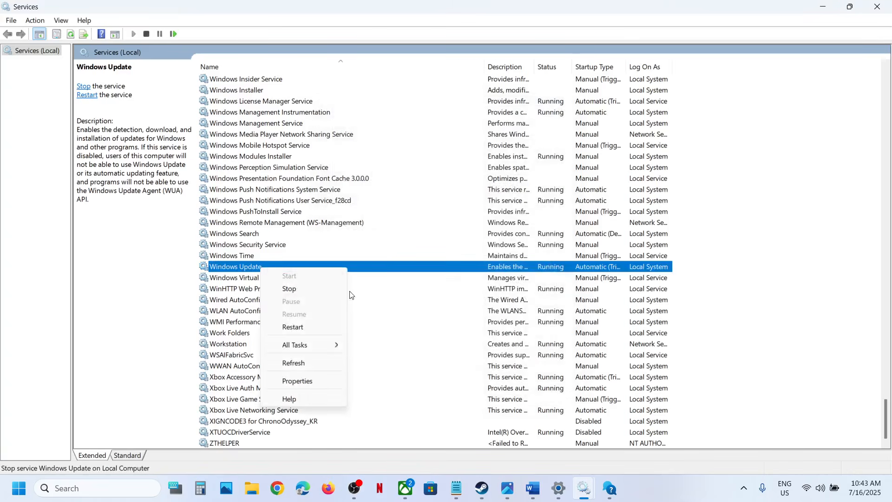
click(295, 325)
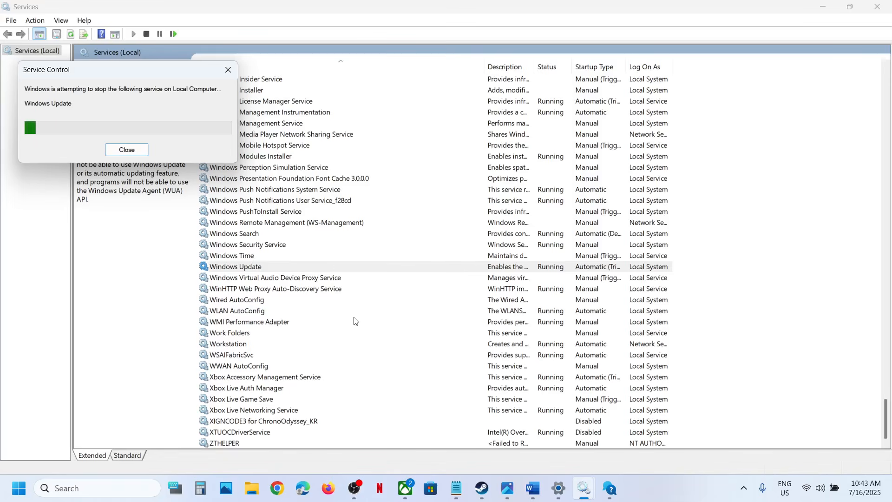
Step: Set the Background Intelligent Transfer Service's startup type to Automatic, apply it, and restart the service
click(305, 342)
key(Home)
key(b)
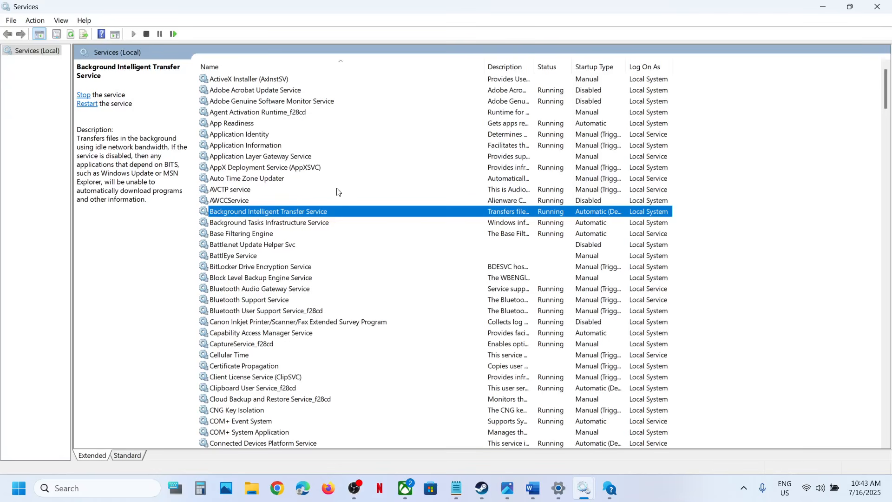
double_click(323, 214)
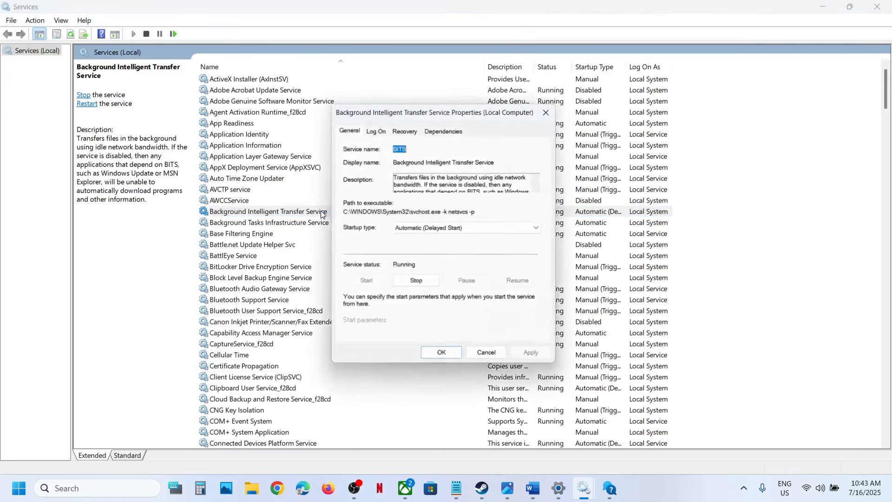
click(428, 230)
click(427, 251)
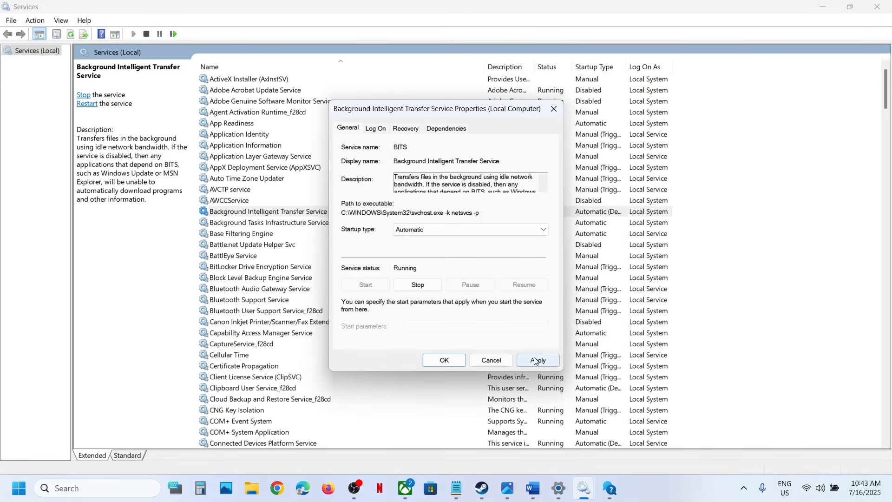
click(537, 360)
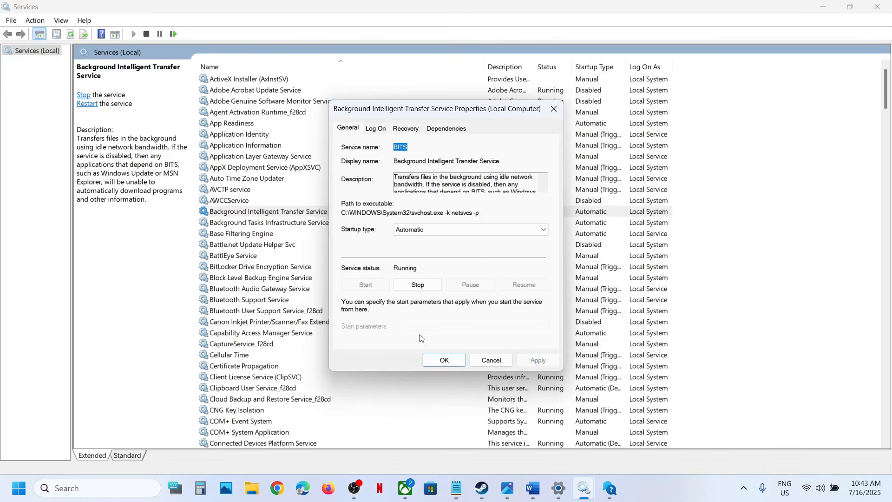
click(433, 360)
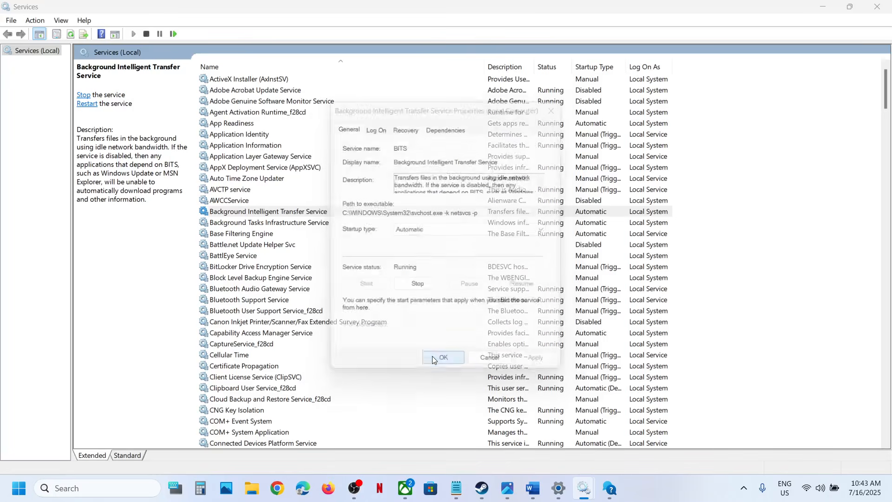
right_click(294, 214)
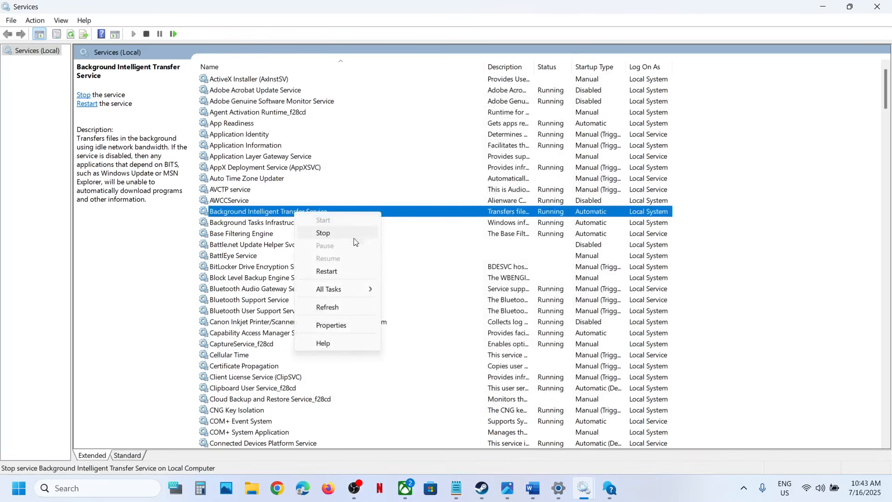
click(339, 269)
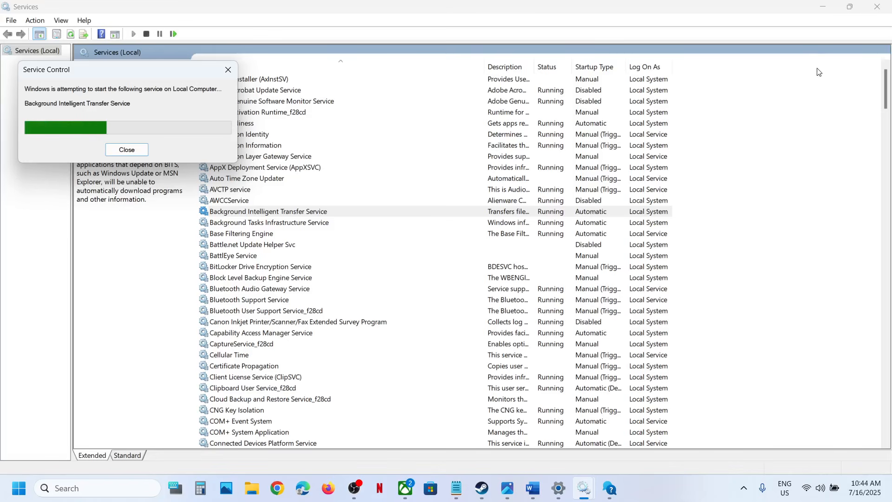
Step: Close Services, copy the Step 5 Windows 11 download link from the Word notes, and load it in Chrome
click(865, 5)
scroll(470, 284, down, 3)
scroll(470, 283, down, 1)
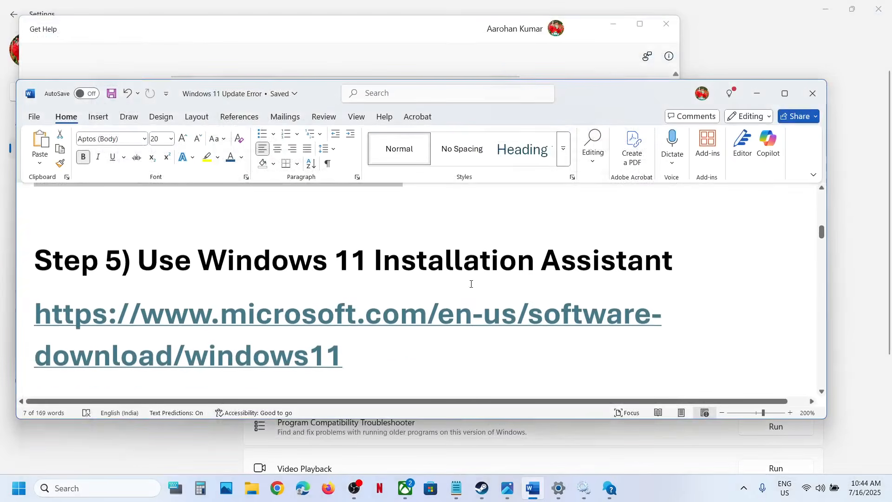
triple_click(357, 351)
key(ctrl+c)
click(277, 487)
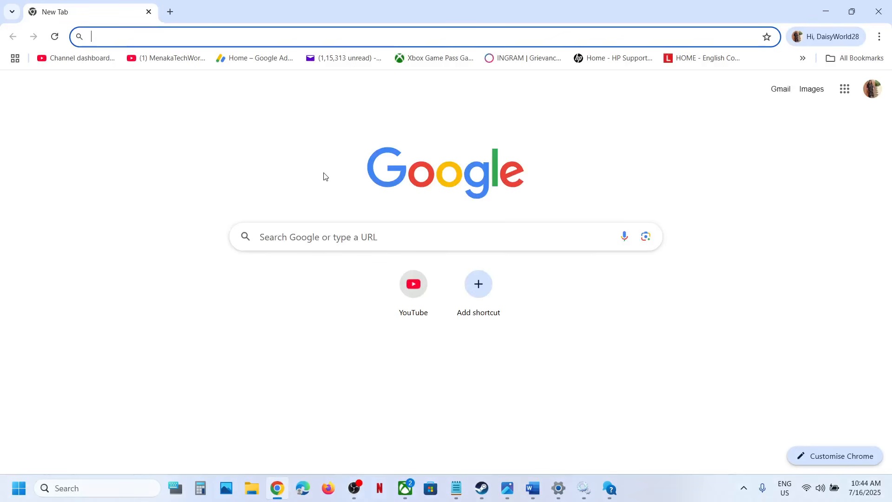
key(ctrl+v)
key(Return)
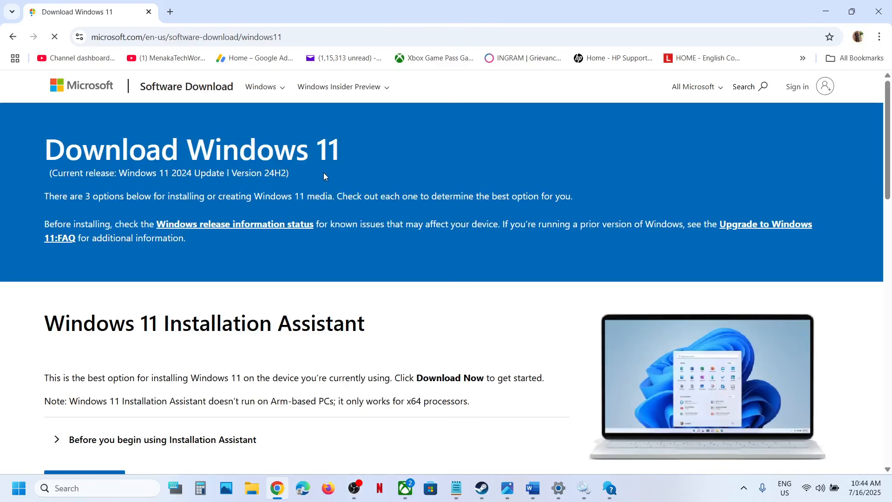
Step: Download the Windows 11 Installation Assistant, run it with administrator approval, and close it after its check
scroll(249, 271, down, 4)
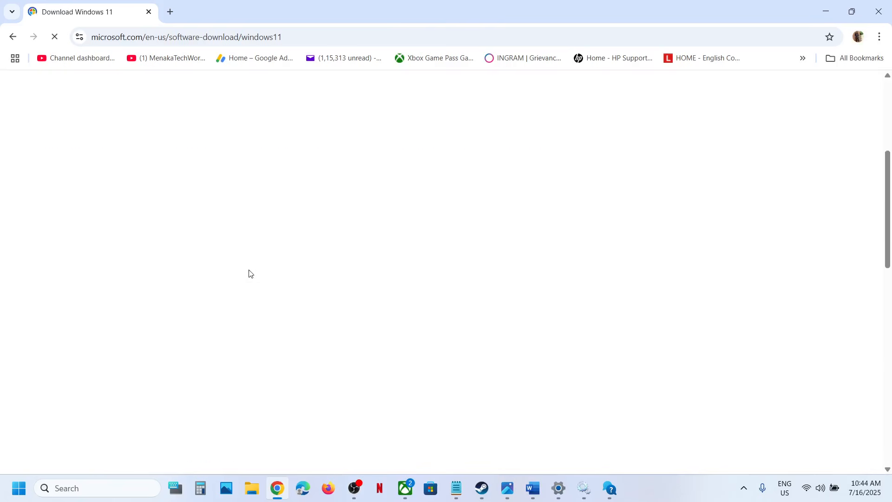
scroll(250, 275, up, 1)
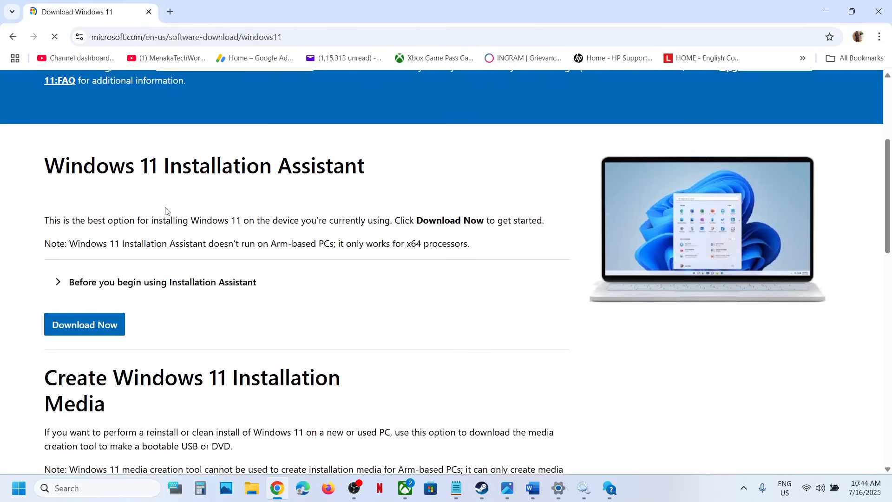
click(93, 325)
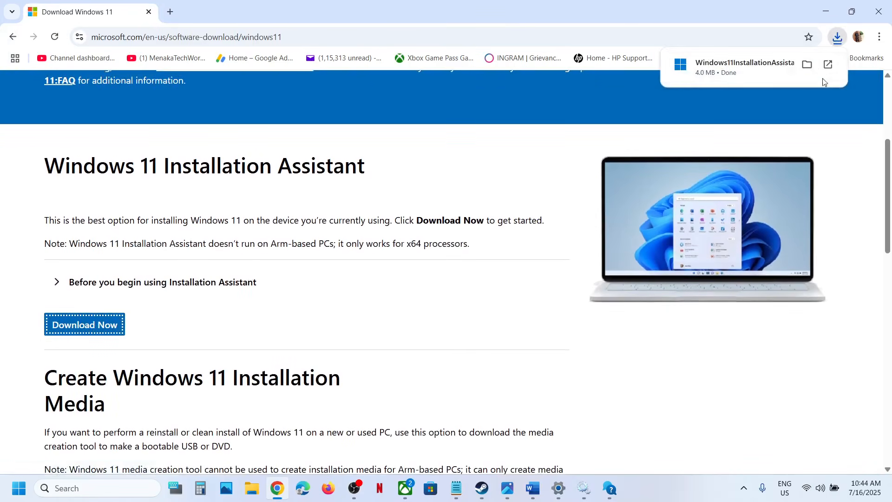
click(739, 69)
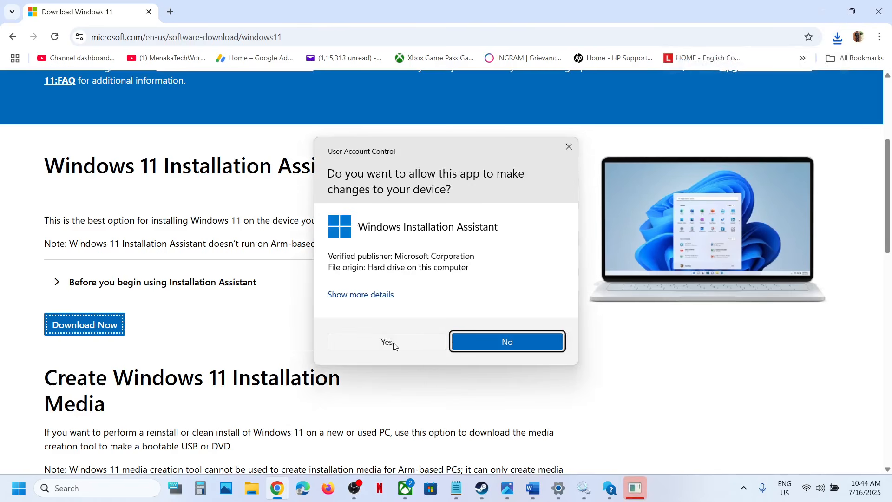
click(387, 342)
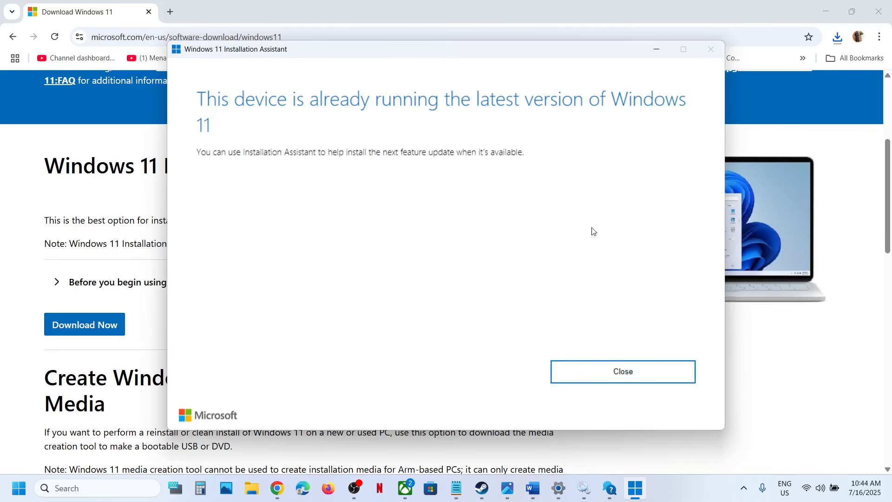
click(584, 370)
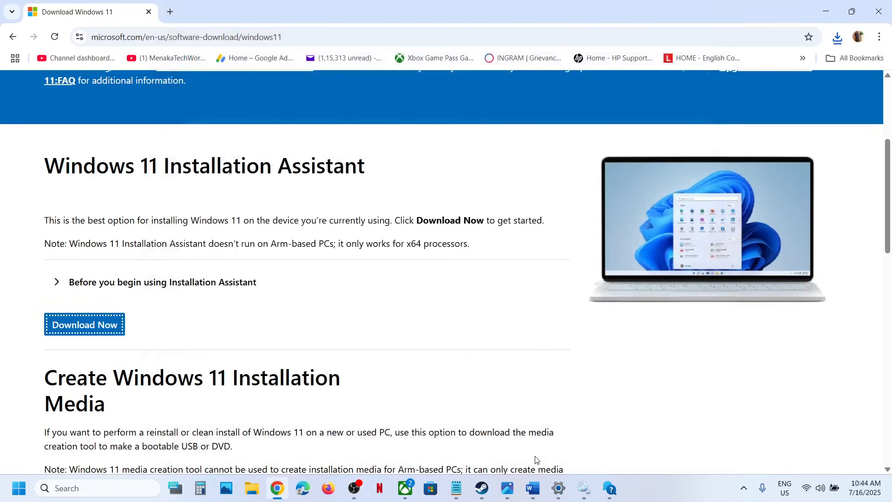
Step: Copy the Step 6 Microsoft Update Catalog link from the Word notes and load it in a new Chrome tab
click(532, 488)
scroll(312, 335, down, 4)
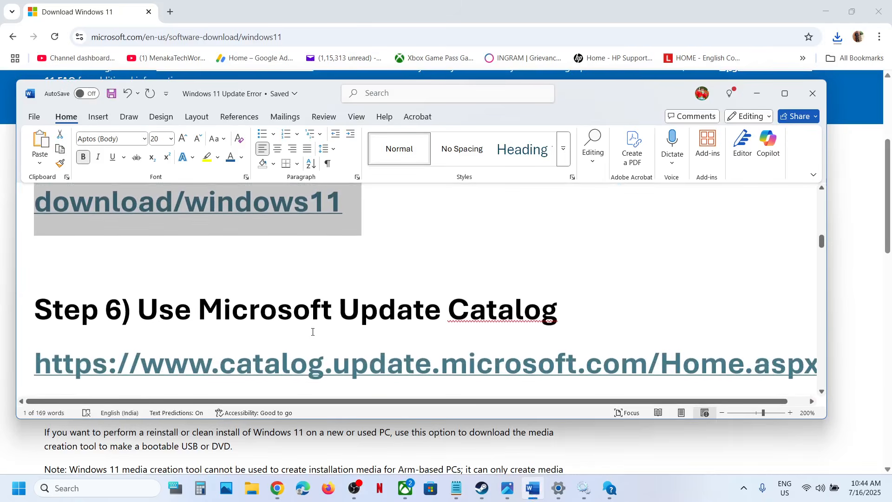
scroll(292, 328, down, 1)
triple_click(343, 316)
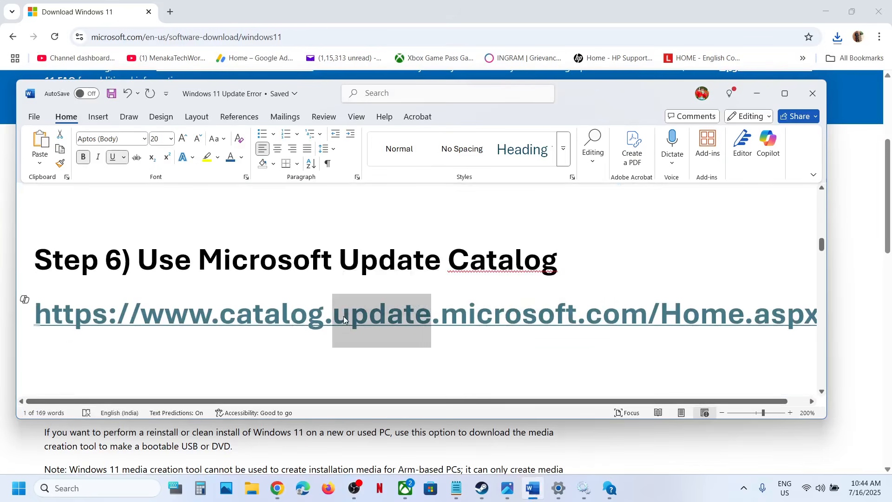
key(ctrl+c)
click(170, 11)
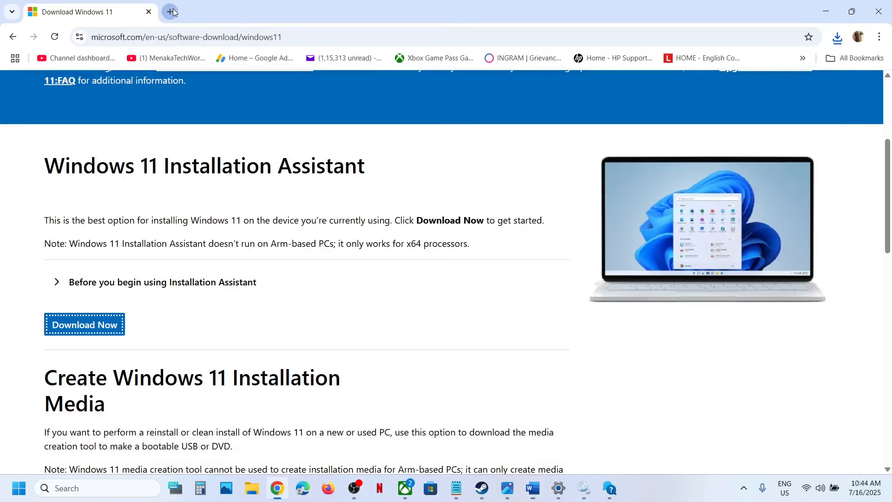
key(ctrl+v)
key(Return)
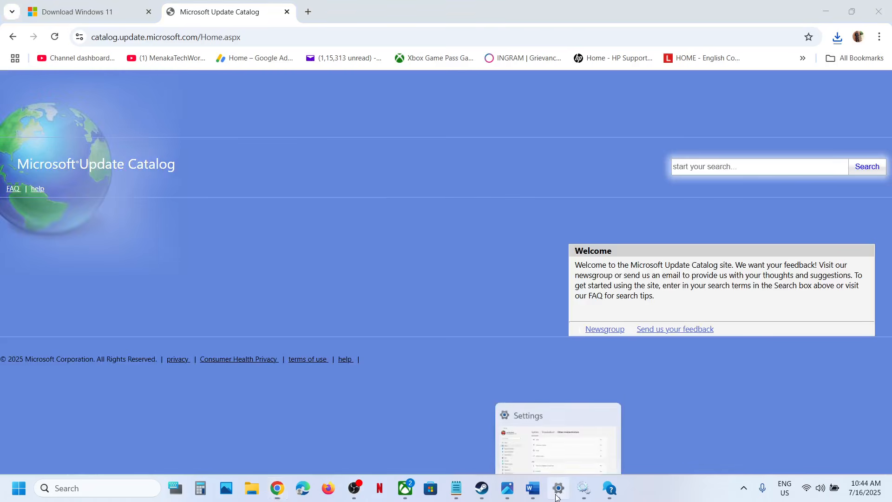
Step: Switch to Settings, open the Windows Update history, and copy KB5062553 from the 2025-07 cumulative update entry
click(562, 487)
click(97, 381)
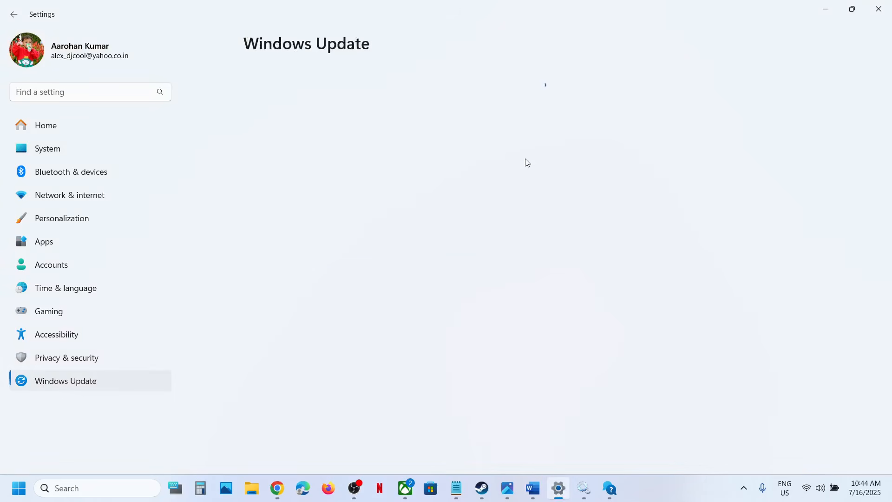
click(331, 251)
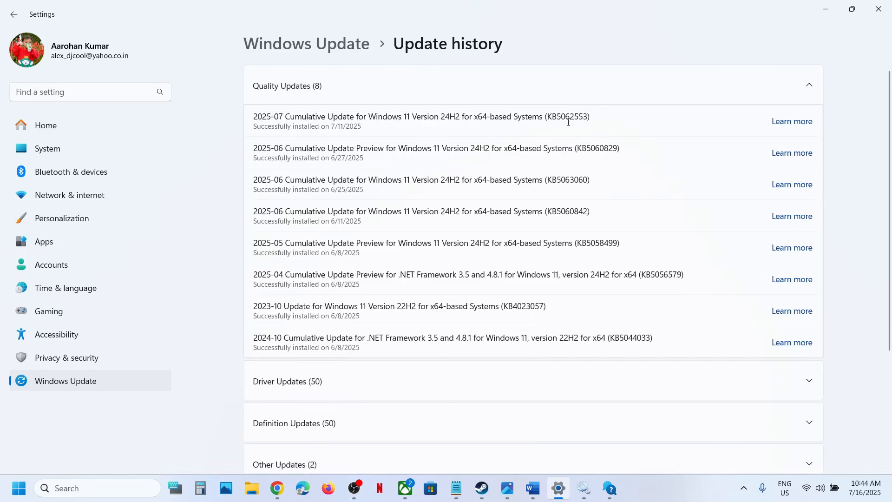
double_click(566, 120)
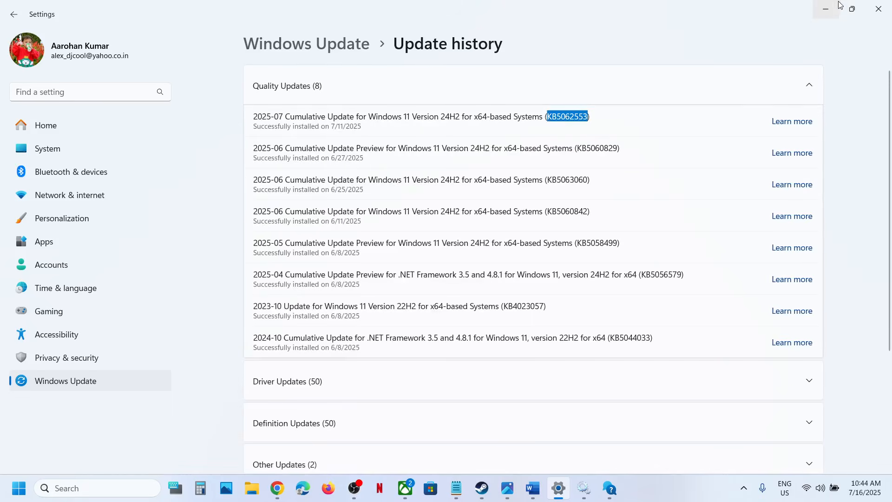
Step: Return to the Microsoft Update Catalog in Chrome and search it for KB5062553
click(825, 8)
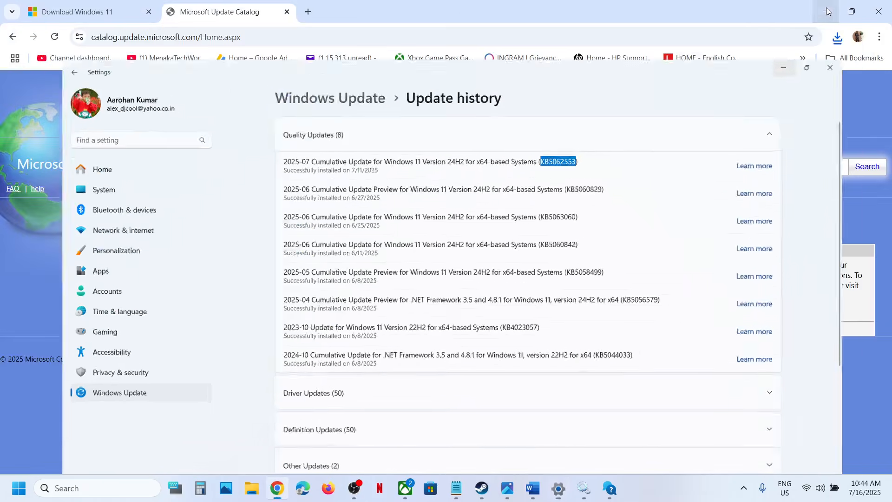
click(735, 171)
key(ctrl+v)
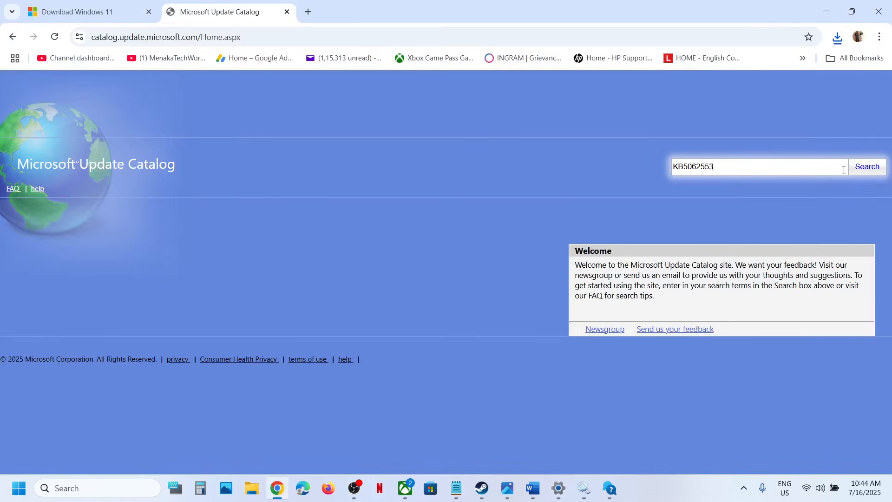
click(867, 169)
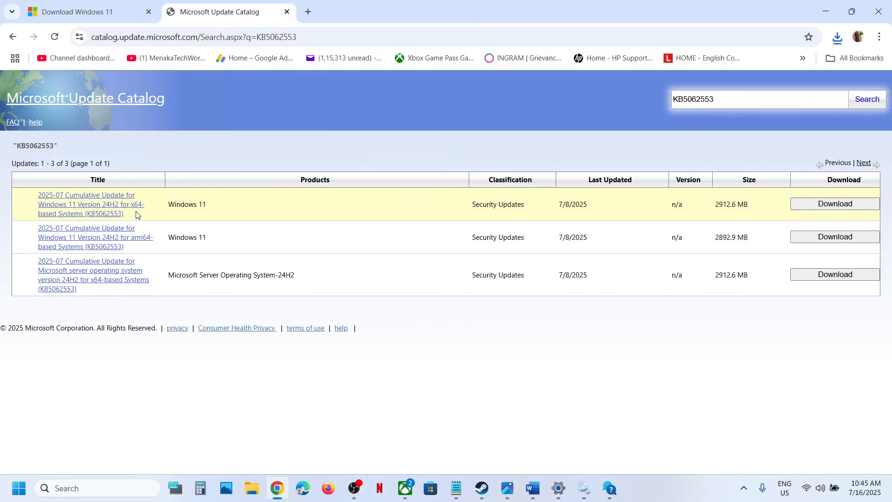
Step: Switch back to Settings and open the System About page to check the device's system type
key(alt+Tab)
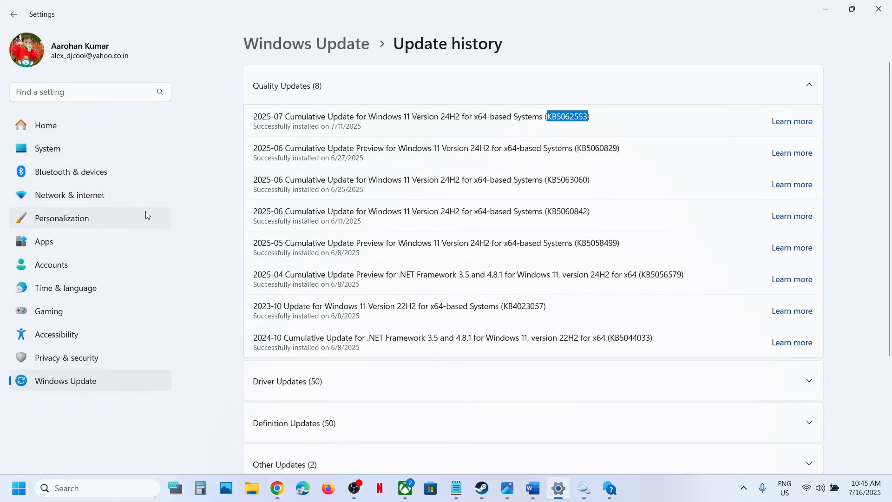
click(60, 150)
scroll(301, 253, down, 1)
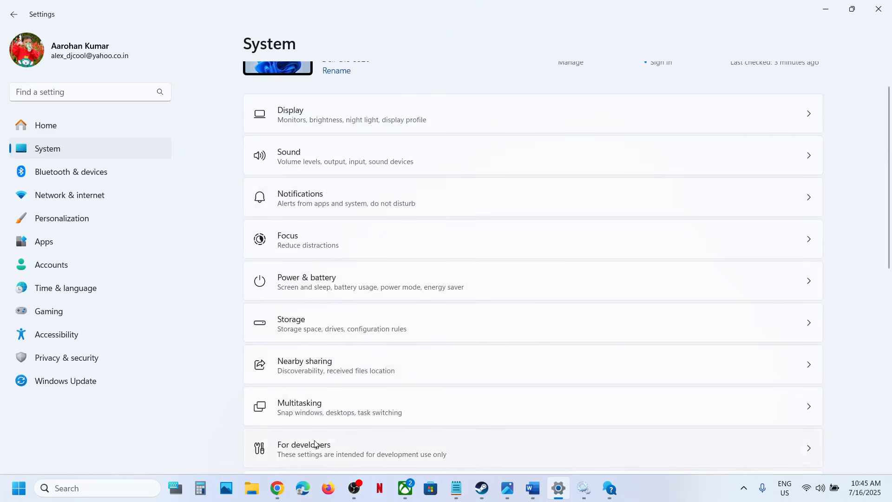
scroll(314, 443, down, 10)
click(321, 403)
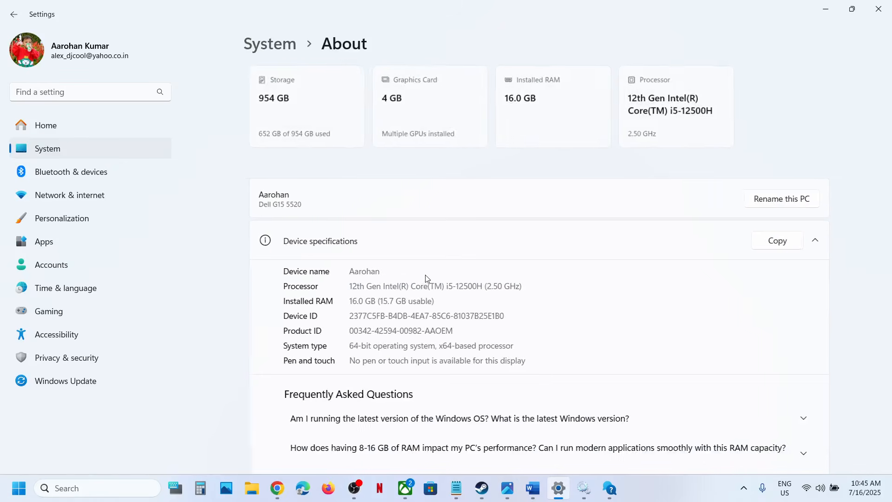
Step: Check the system type in Settings, then return to Chrome and download the KB5062553 x64 .msu package for Windows 11 Version 24H2
drag(345, 347, 489, 346)
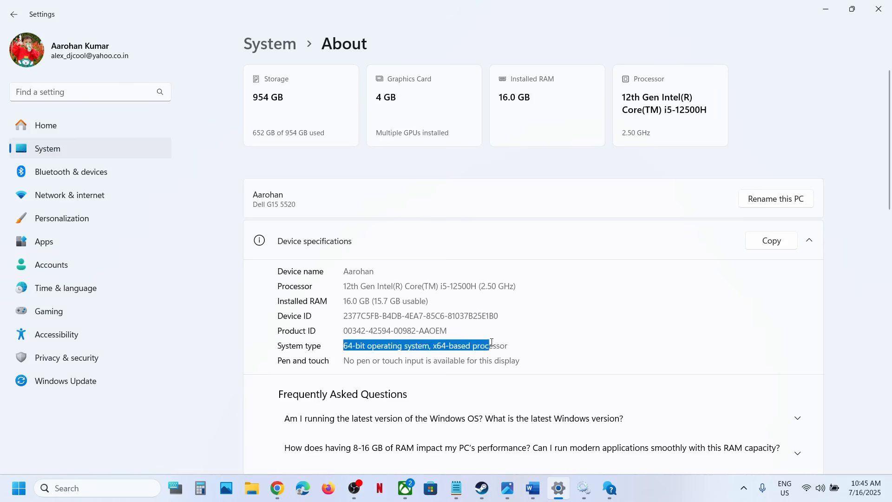
click(308, 212)
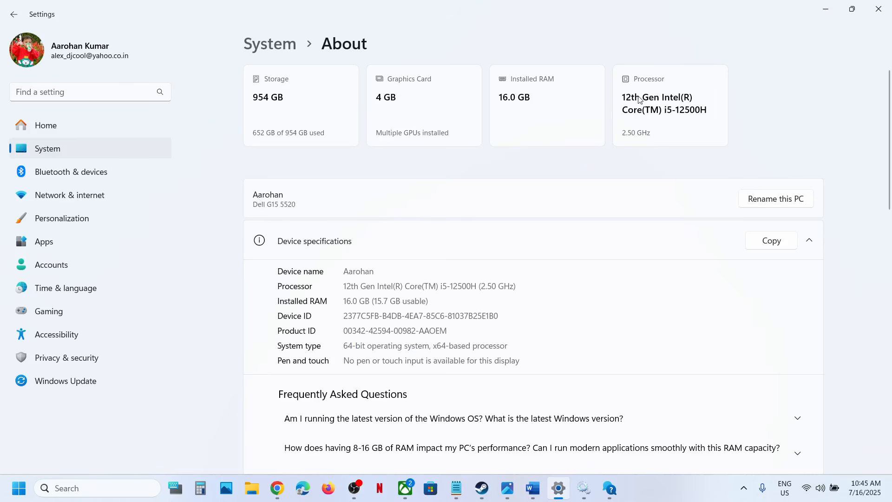
click(825, 9)
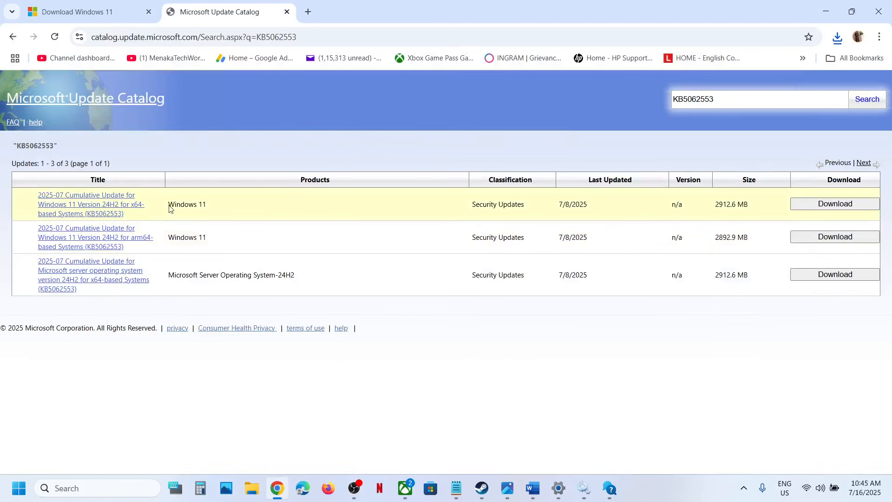
click(828, 205)
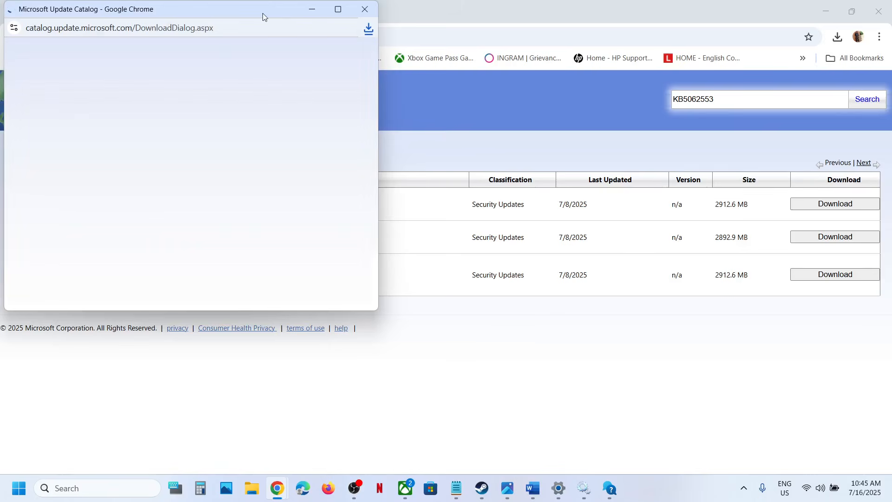
drag(262, 13, 456, 74)
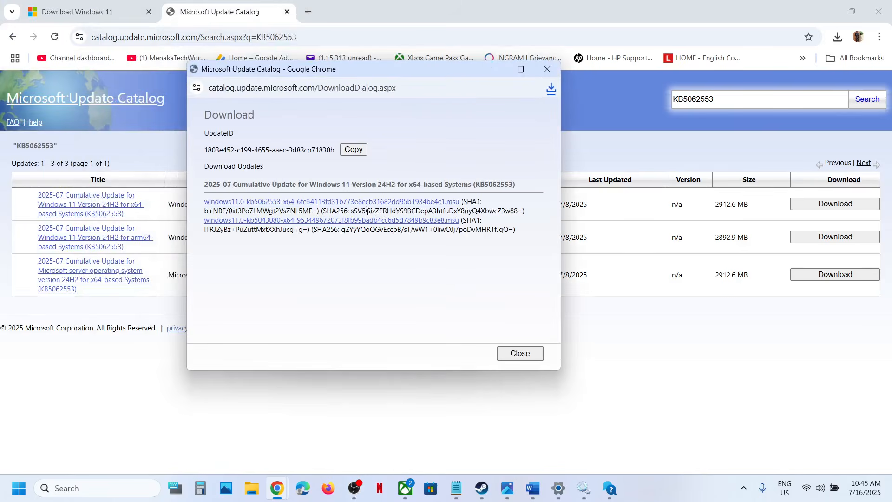
click(288, 206)
click(611, 396)
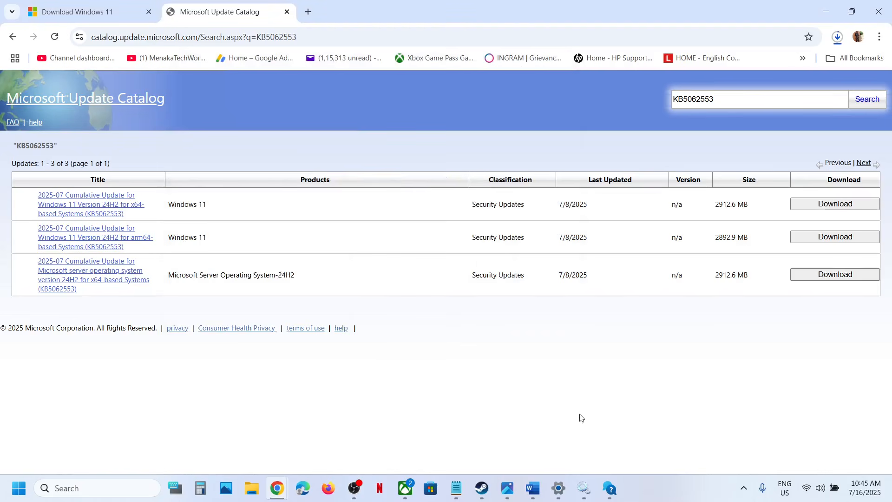
Step: Switch to Word and copy the Step 7 commands from "SC config trustedinstaller start=auto" through "net start appidsvc"
click(533, 487)
scroll(407, 343, down, 3)
double_click(264, 300)
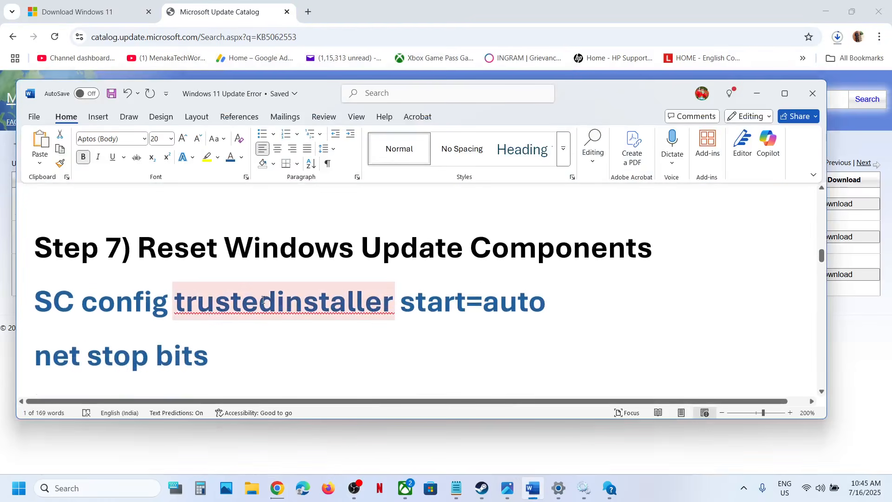
click(103, 323)
click(37, 299)
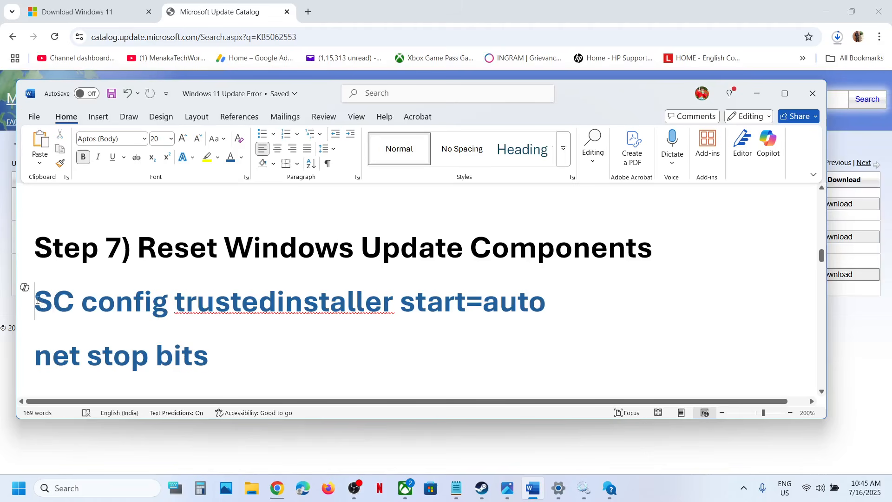
key(shift+Down)
key(shift+Down)
key(shift+Down)
key(shift+Down)
key(shift+Down)
key(shift+Down)
key(shift+Down)
key(shift+Down)
key(shift+Down)
key(shift+Down)
key(shift+Down)
key(shift+Down)
key(shift+Down)
key(shift+Down)
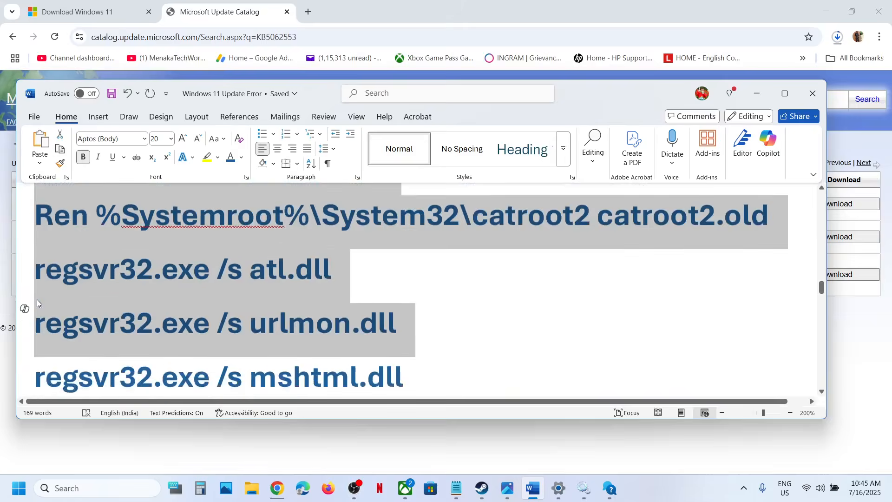
key(shift+Down)
key(shift+Down)
key(shift+Down)
key(shift+Down)
key(shift+Down)
key(shift+Down)
key(shift+Down)
key(shift+Down)
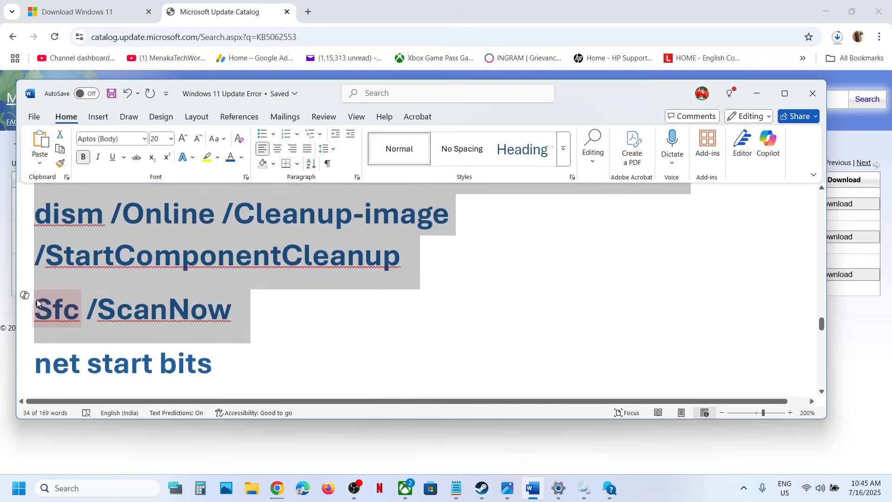
key(shift+Down)
key(shift+Down)
key(shift+Down)
key(shift+Down)
key(shift+Down)
key(shift+Down)
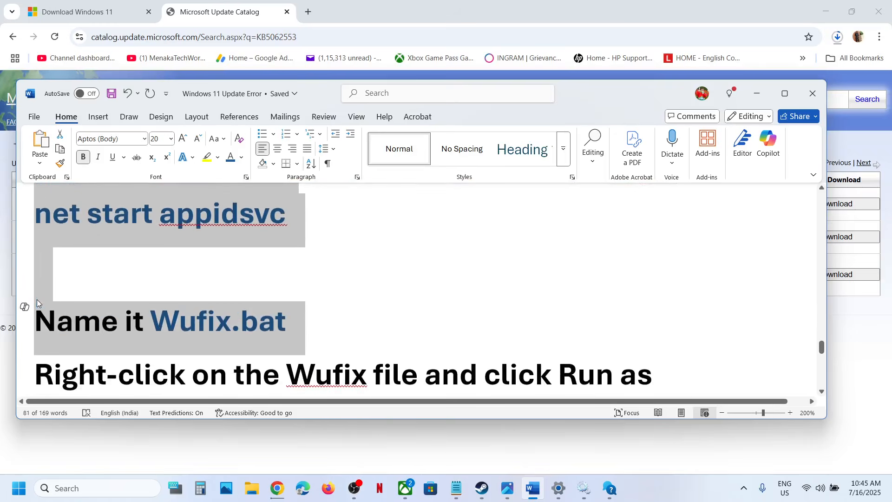
key(shift+Up)
scroll(37, 300, up, 3)
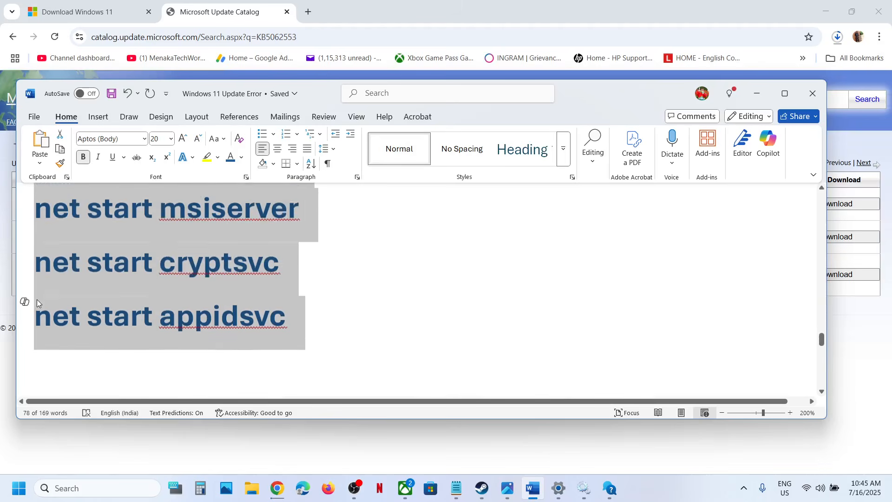
right_click(125, 229)
click(179, 288)
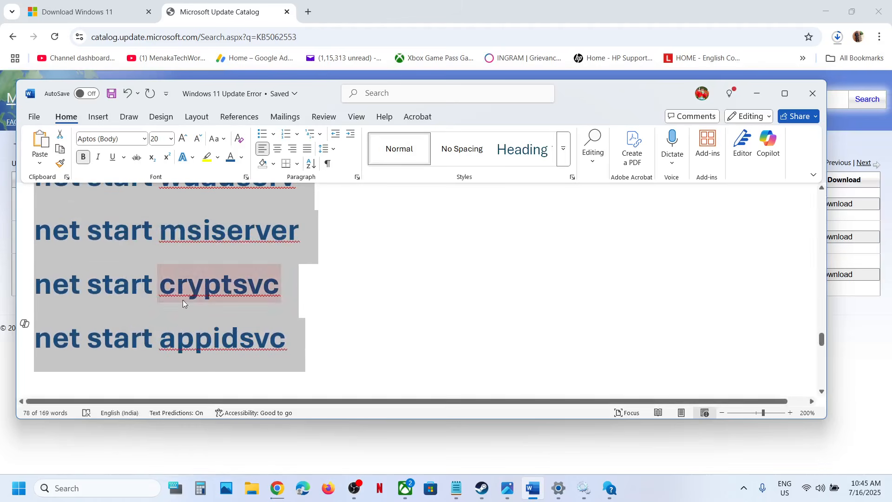
Step: Open Notepad and paste the copied Windows Update reset commands into the blank document
click(76, 486)
text(note)
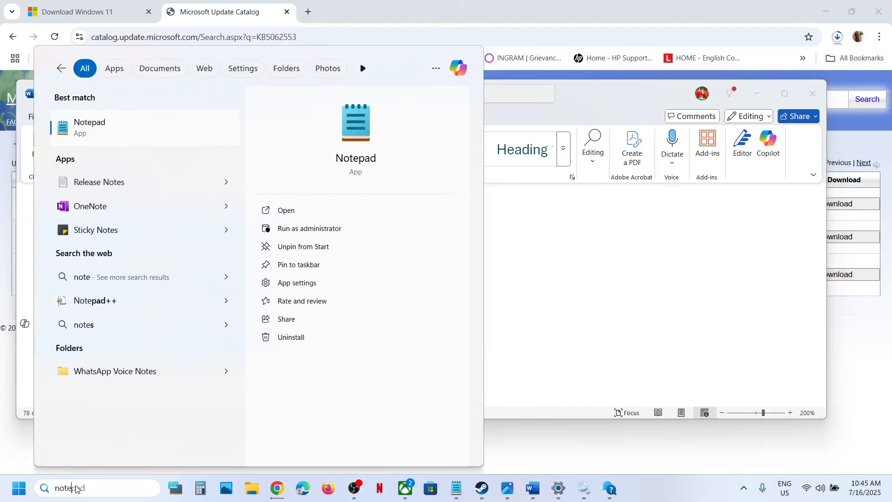
key(Return)
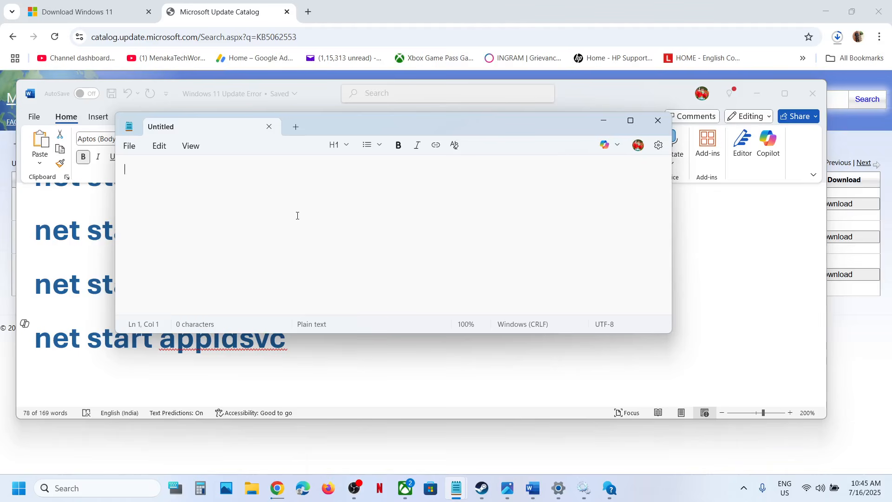
key(ctrl+v)
Step: Begin saving the command script as a new file and choose the Desktop as its location
click(129, 146)
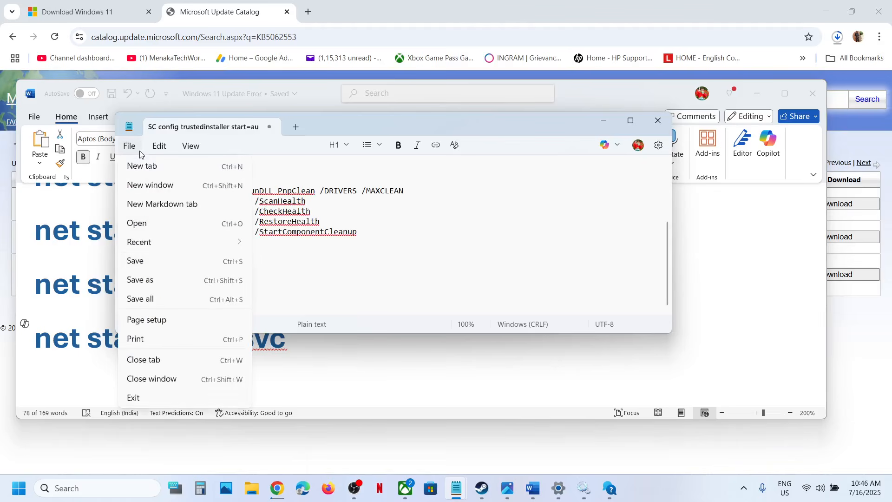
click(149, 281)
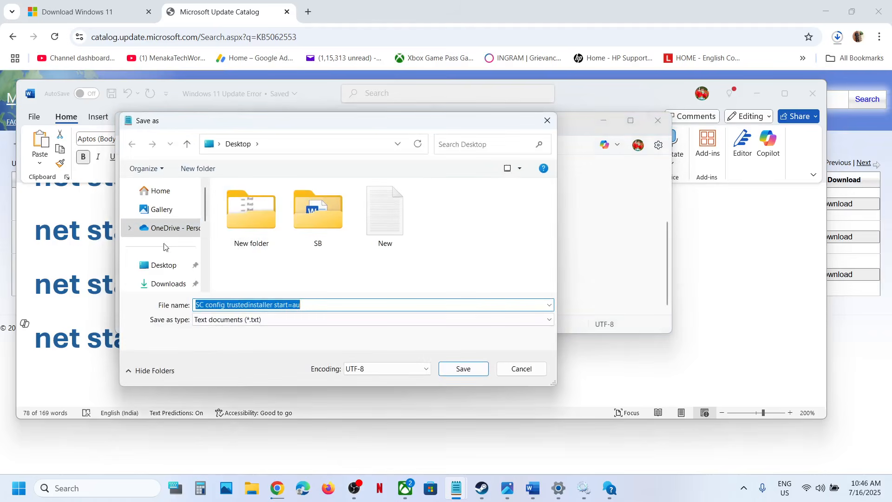
click(163, 265)
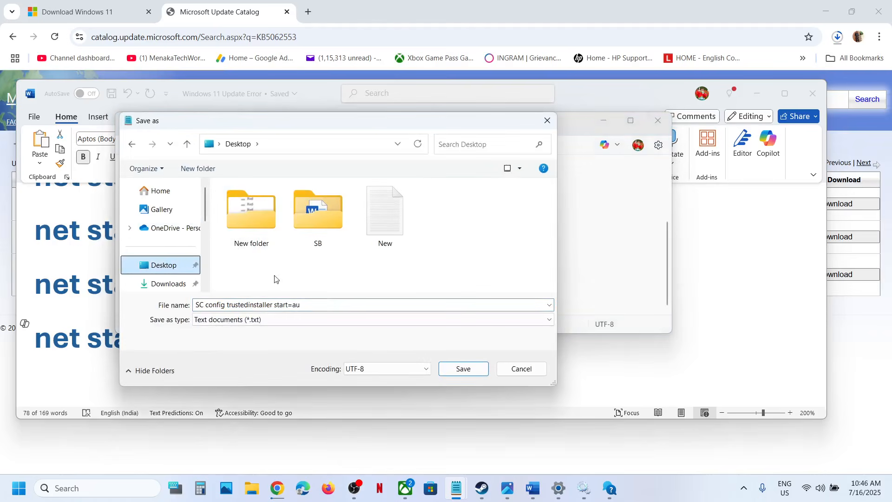
Step: Copy the file name Wufix.bat from the Word notes and return to Notepad's Save as dialog
click(108, 339)
scroll(232, 318, down, 1)
scroll(233, 317, down, 1)
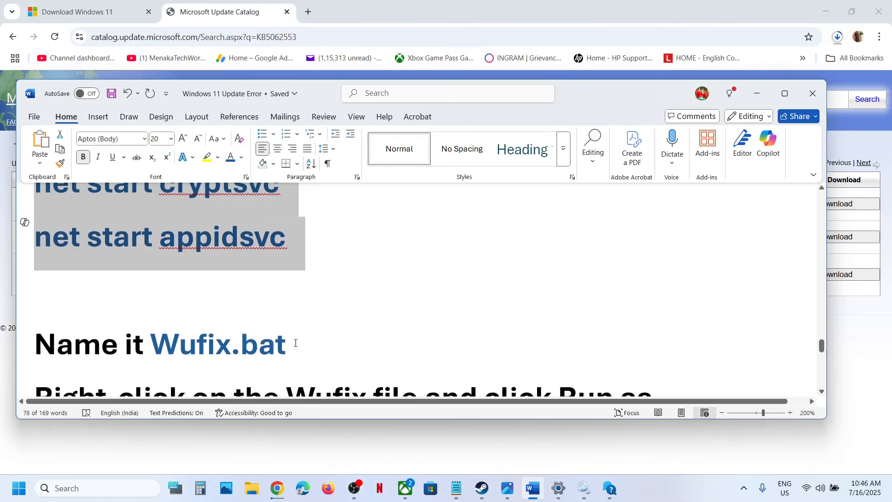
double_click(172, 347)
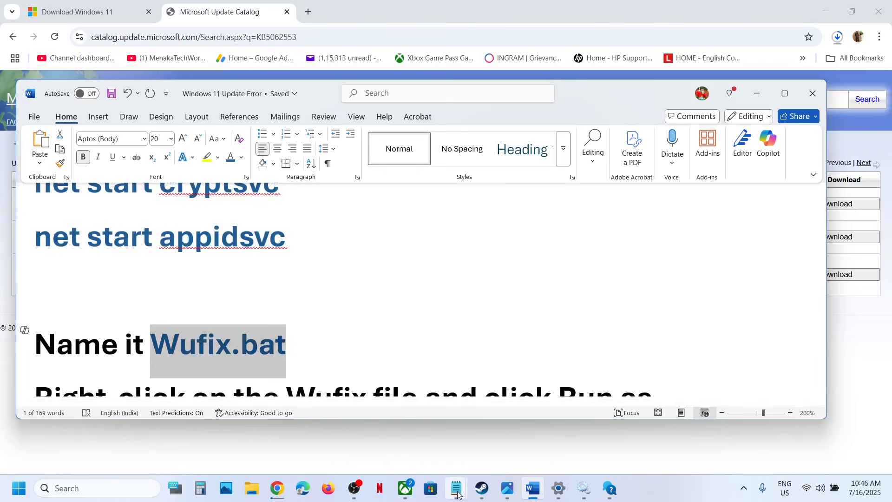
mouse_move(456, 487)
click(540, 428)
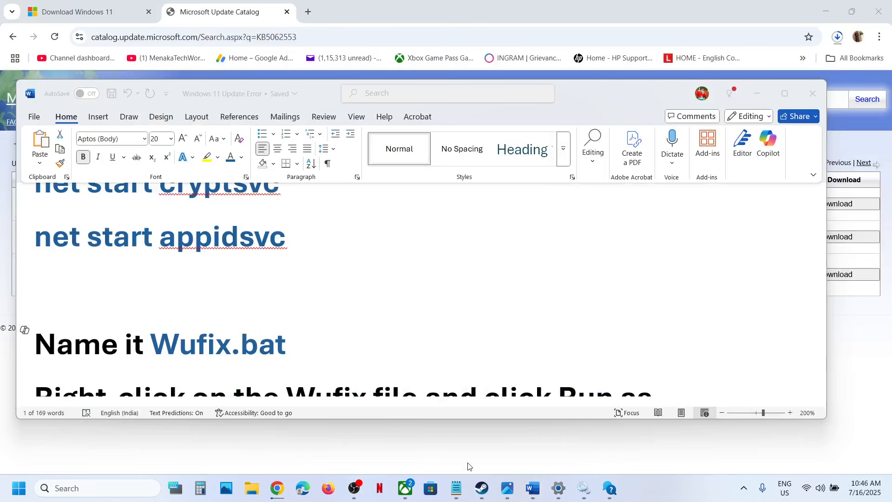
click(494, 453)
click(757, 94)
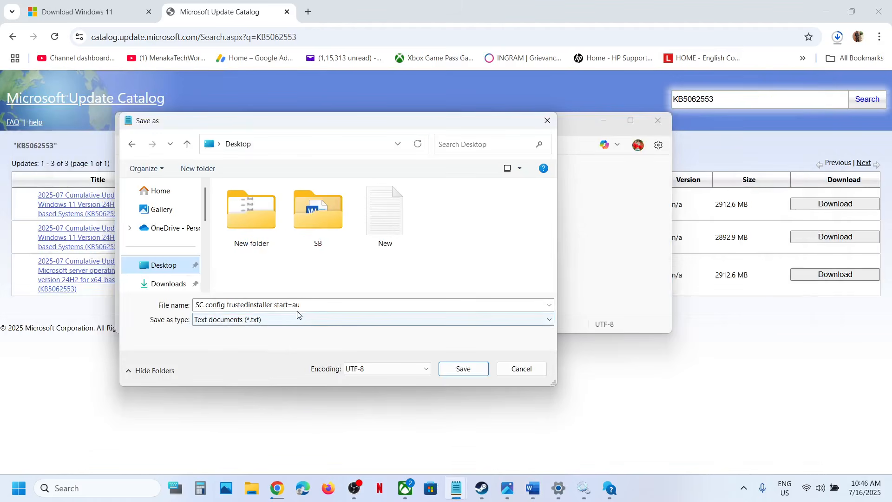
Step: Save the script on the Desktop as Wufix.bat with the file type set to All files
triple_click(311, 305)
text(Wufix.bat)
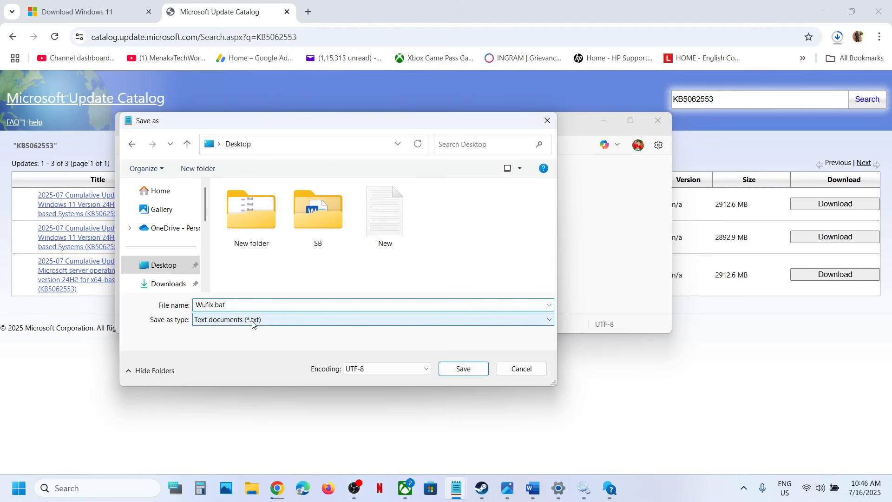
click(253, 322)
click(237, 342)
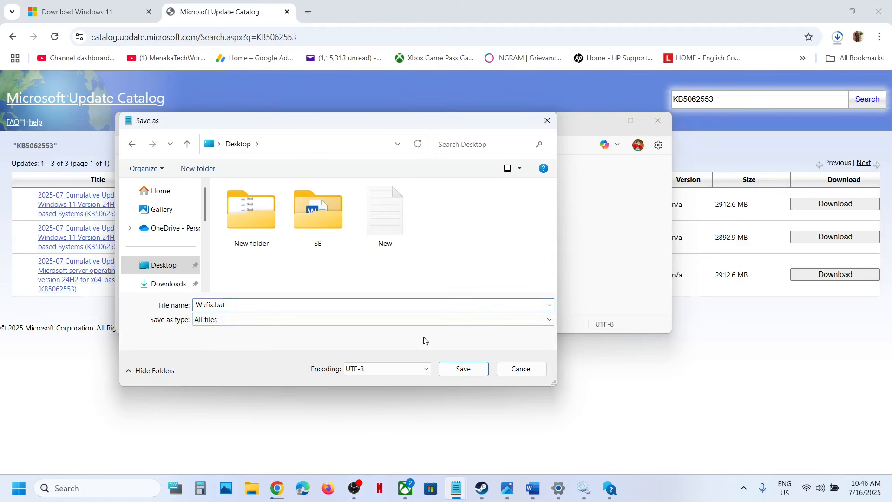
click(462, 368)
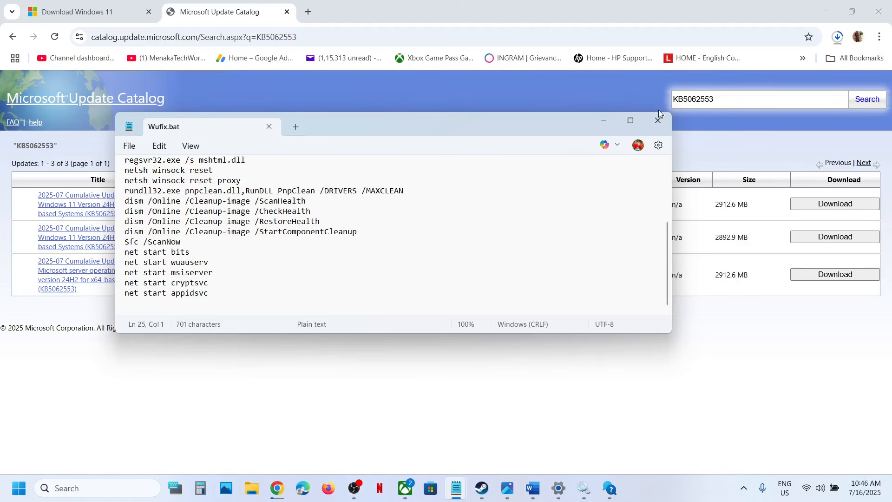
Step: Run the Wufix batch file from the desktop as administrator, allow the elevation, and answer its prompt about stopping Cryptographic Services
key(super+d)
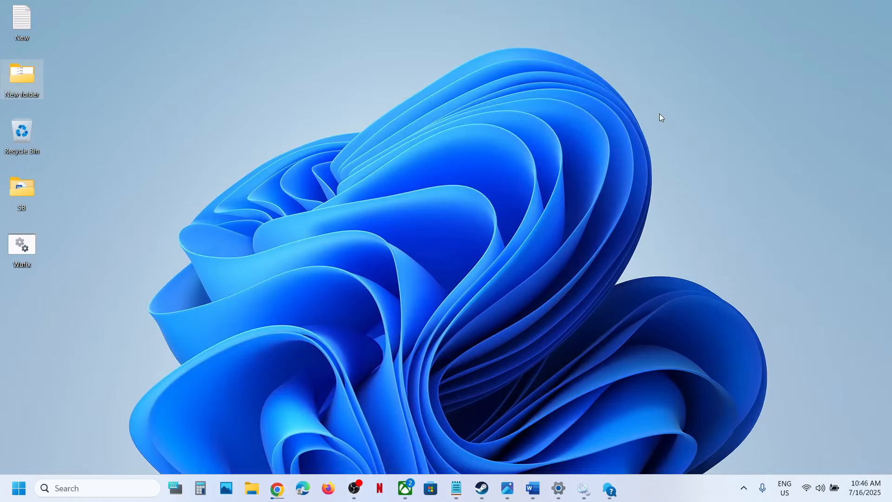
right_click(31, 254)
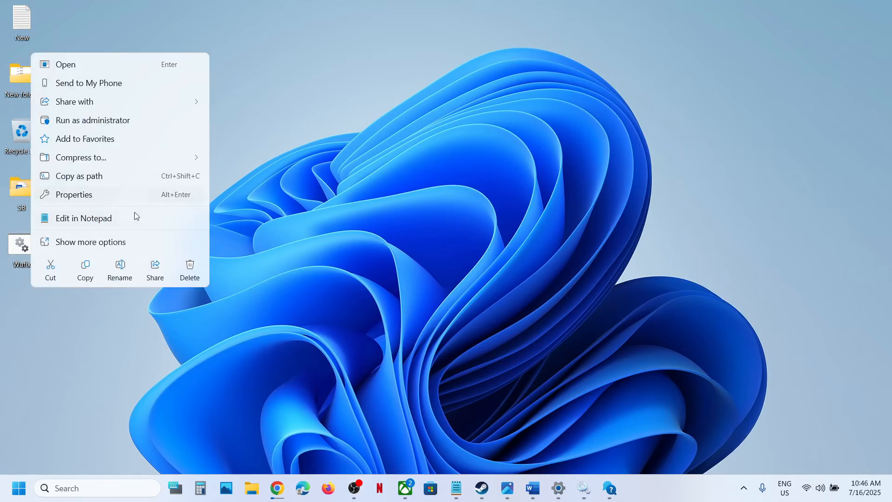
click(142, 122)
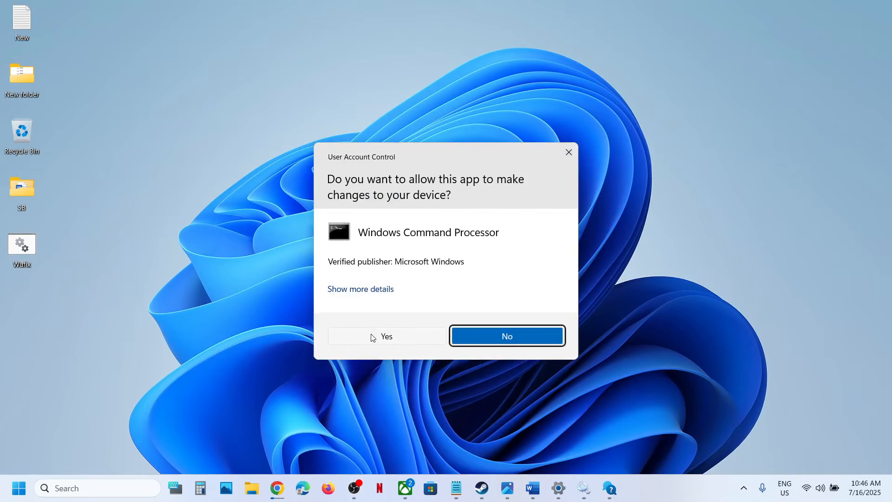
click(371, 333)
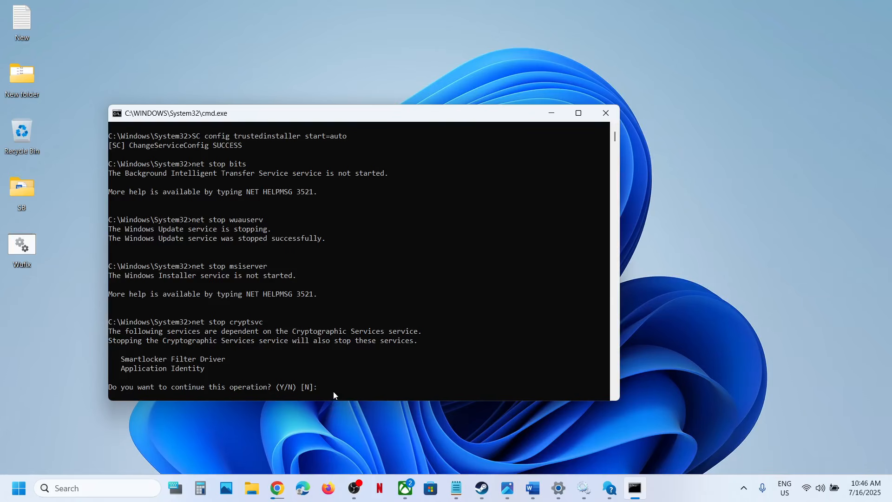
key(Return)
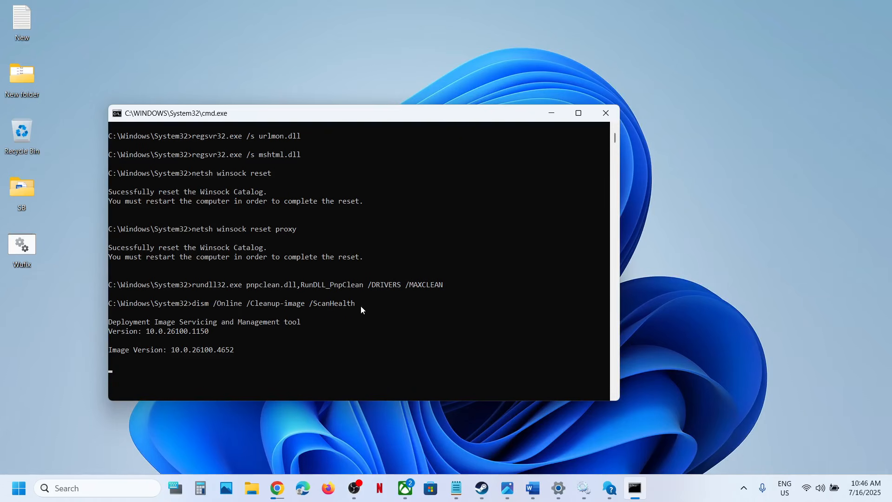
Step: Switch to Word and review the DISM, Sfc /ScanNow and net start commands in the Step 7 notes
click(533, 489)
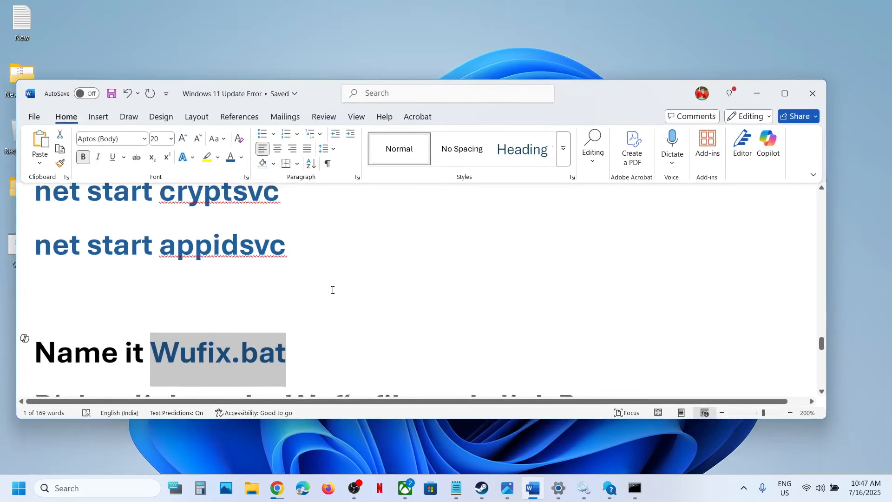
scroll(333, 289, up, 10)
scroll(333, 289, up, 1)
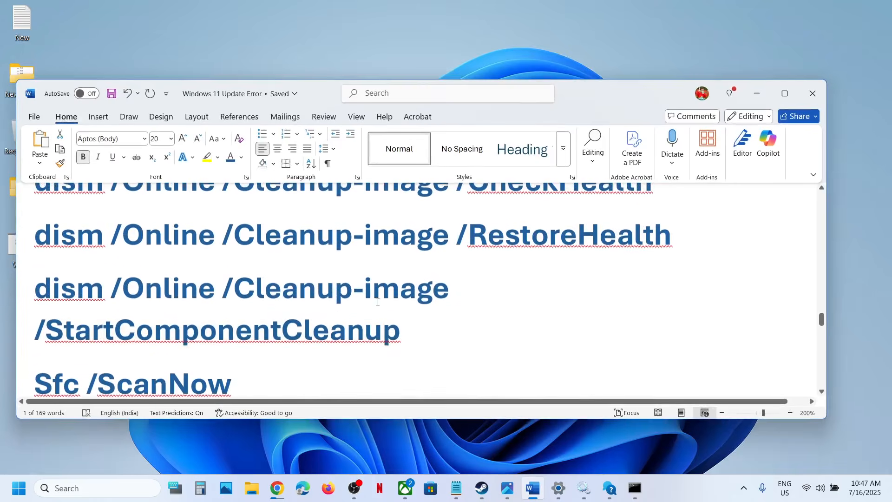
drag(422, 331, 186, 242)
scroll(185, 241, up, 1)
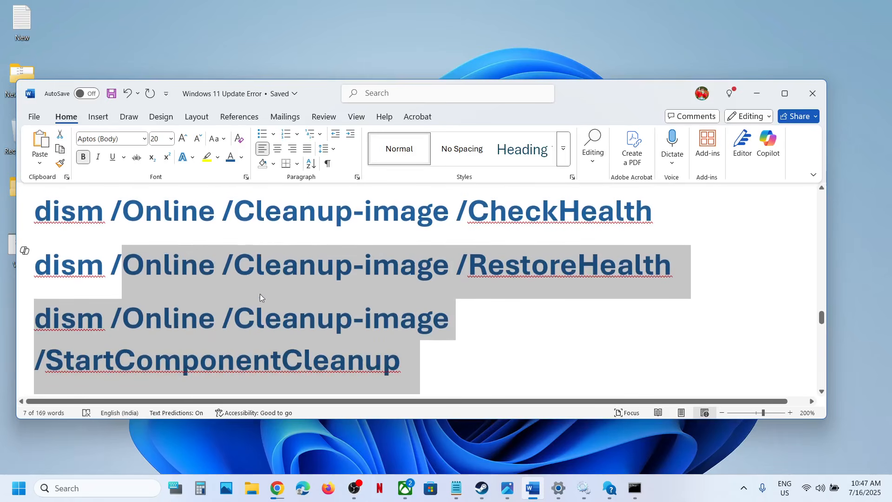
scroll(258, 324, down, 3)
scroll(260, 325, down, 1)
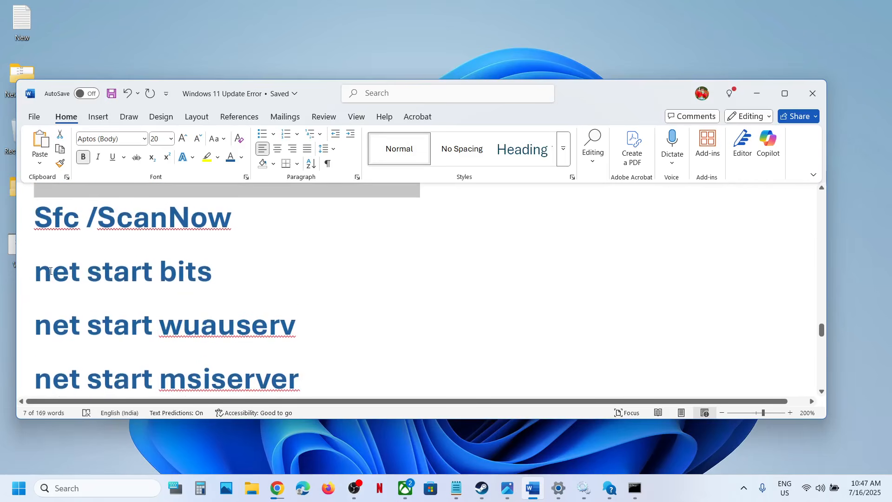
Step: Review the remaining net start commands in the Step 7 notes, down to appidsvc, and switch to the running Command Prompt window
drag(44, 272, 180, 296)
scroll(179, 296, down, 2)
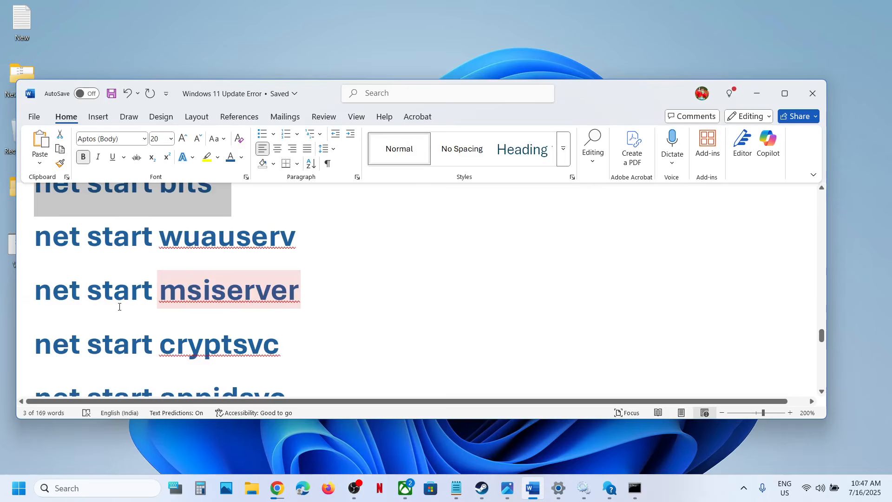
drag(87, 291, 279, 346)
scroll(395, 376, down, 1)
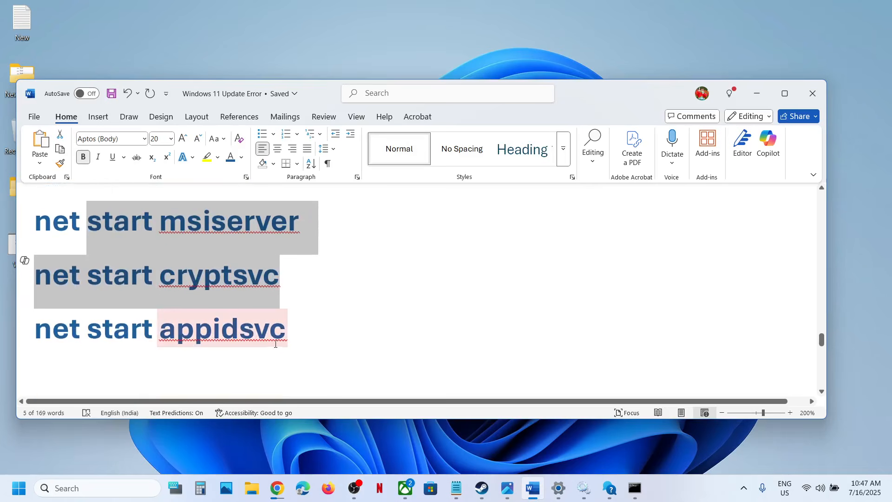
click(635, 488)
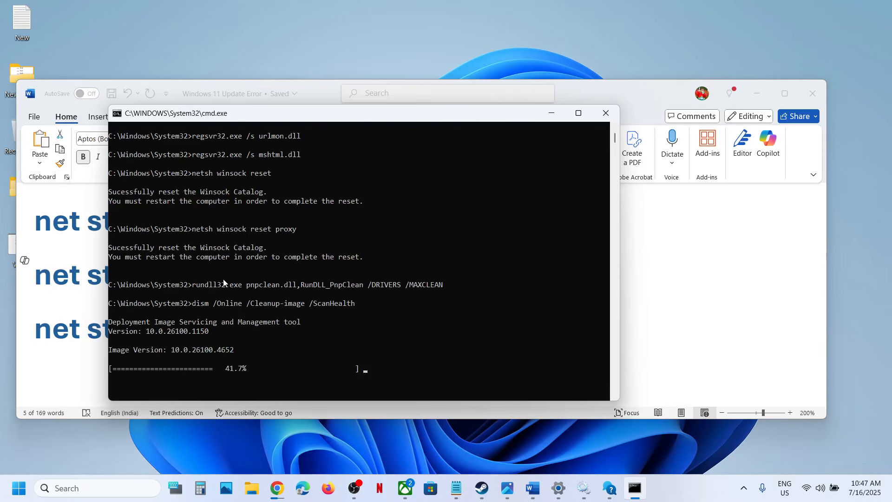
click(13, 500)
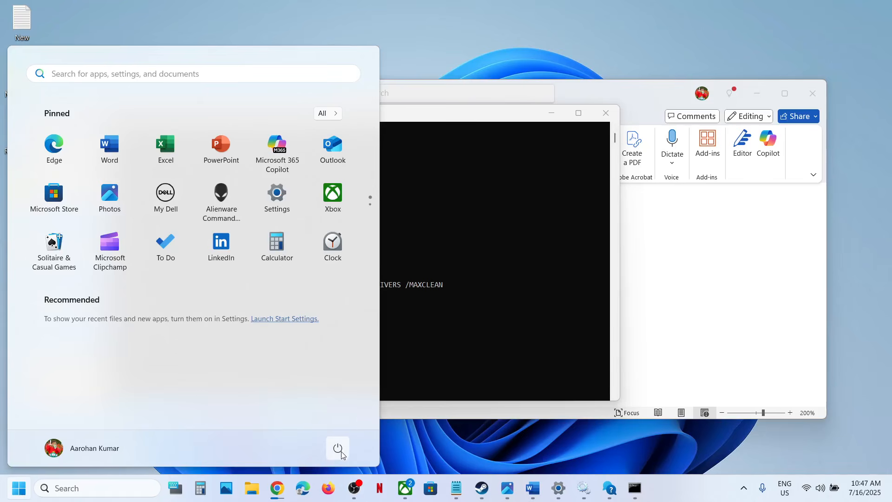
click(342, 452)
click(719, 286)
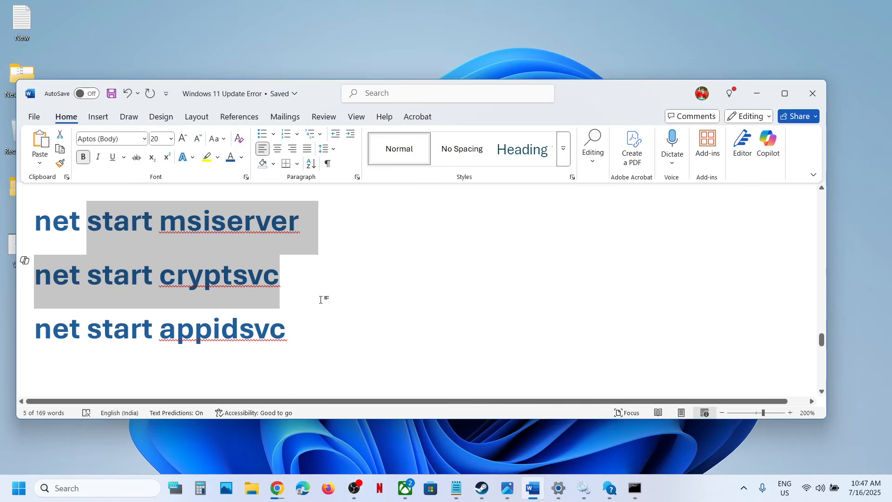
Step: Read on through the Word notes to Step 8 and highlight the option name Fix Problems Using Windows Update
scroll(321, 300, down, 8)
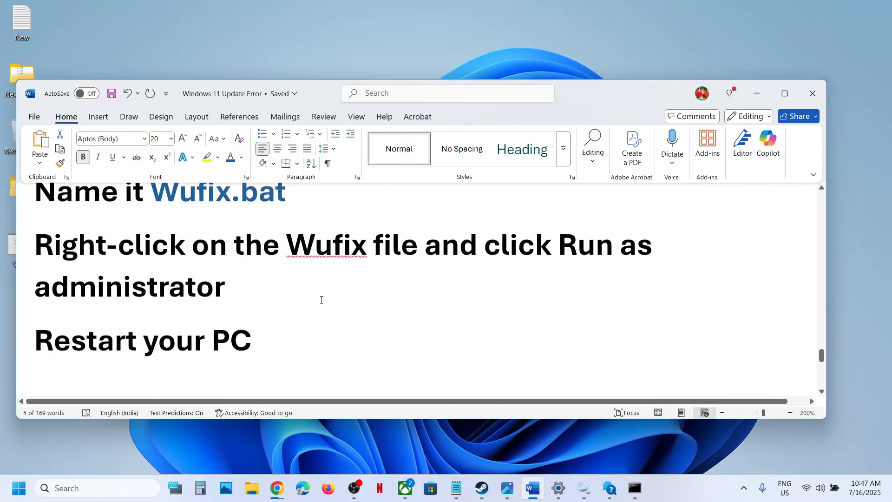
scroll(321, 299, down, 3)
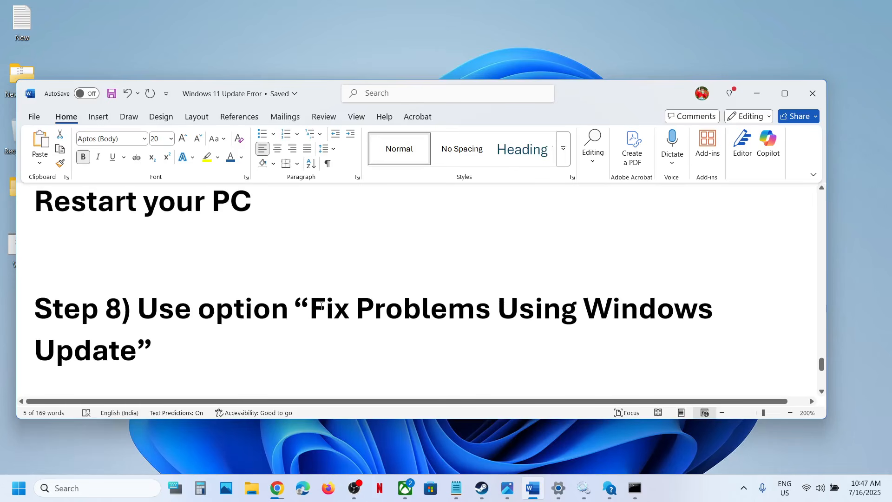
drag(322, 306, 138, 360)
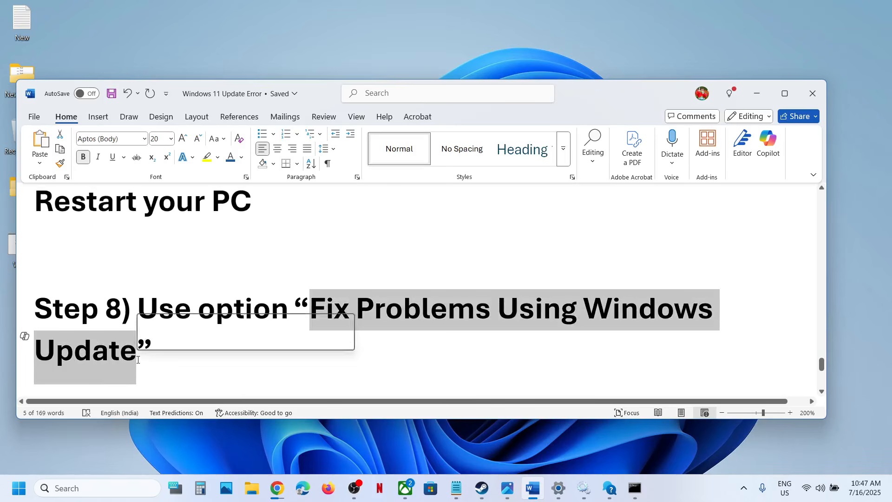
Step: Open the Recovery page from Windows Update's advanced options in Settings and examine the Fix problems using Windows Update option
key(super+i)
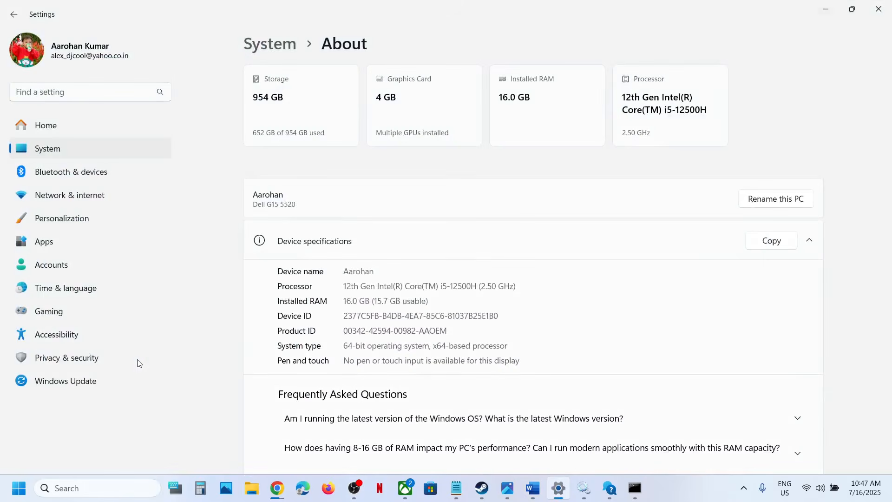
click(52, 379)
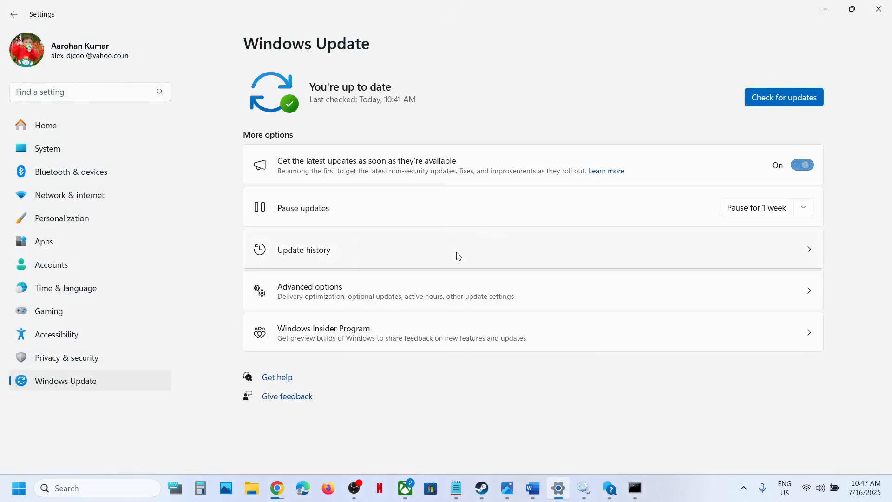
click(327, 294)
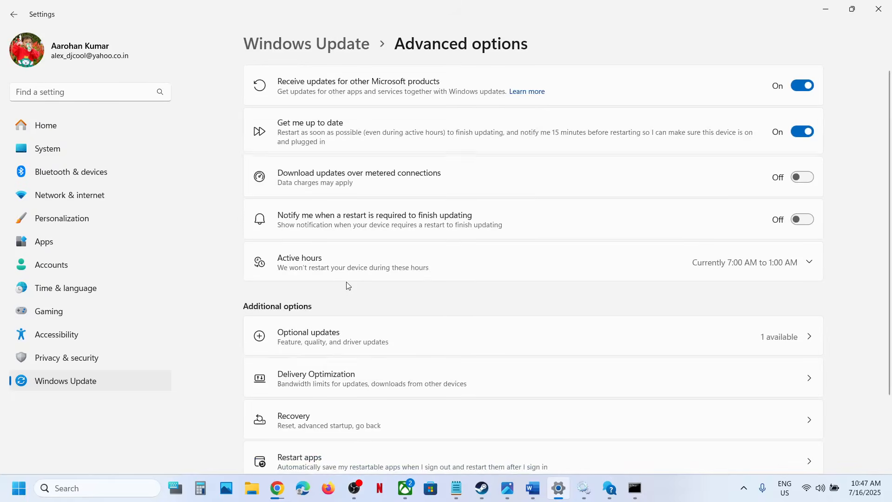
scroll(353, 288, down, 3)
click(313, 337)
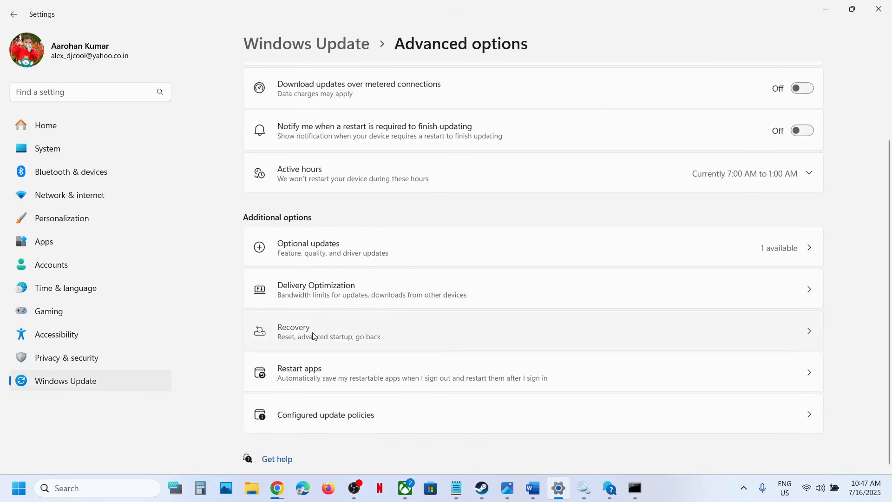
scroll(427, 274, down, 1)
scroll(312, 168, up, 1)
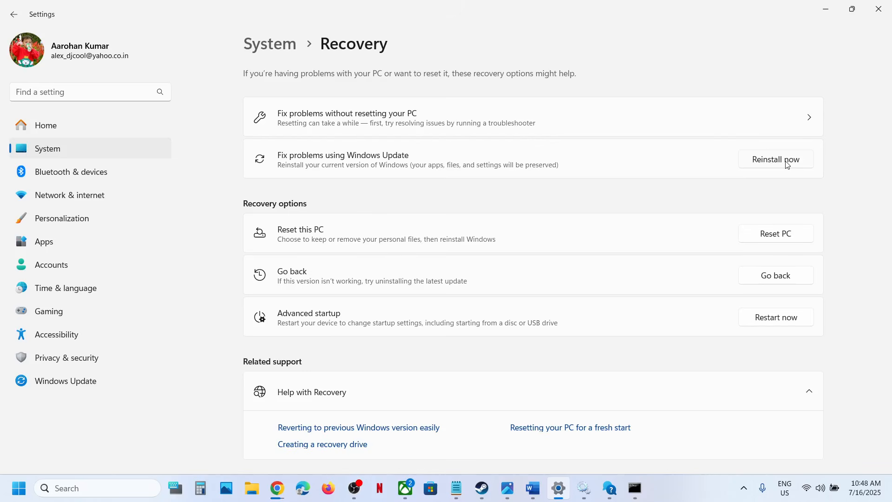
Step: Switch to Word and select the Microsoft download link under Step 9, Use Media Creation Tool
click(533, 488)
scroll(319, 277, down, 5)
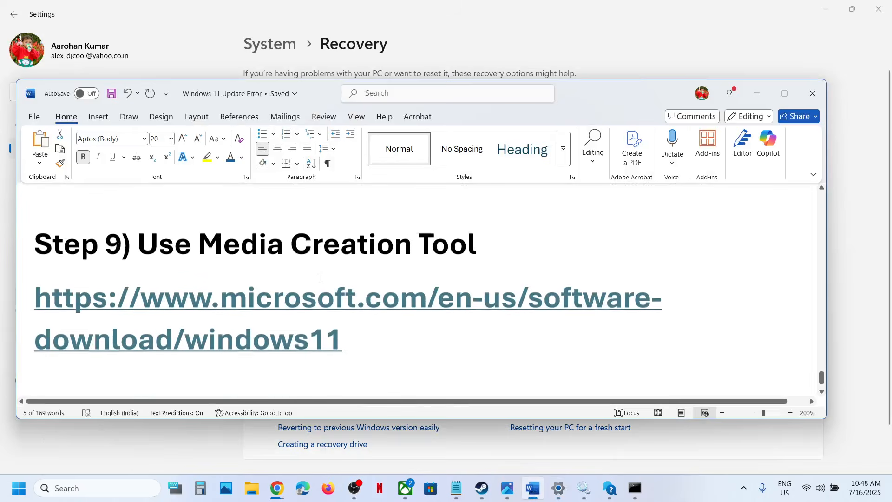
drag(360, 327, 32, 299)
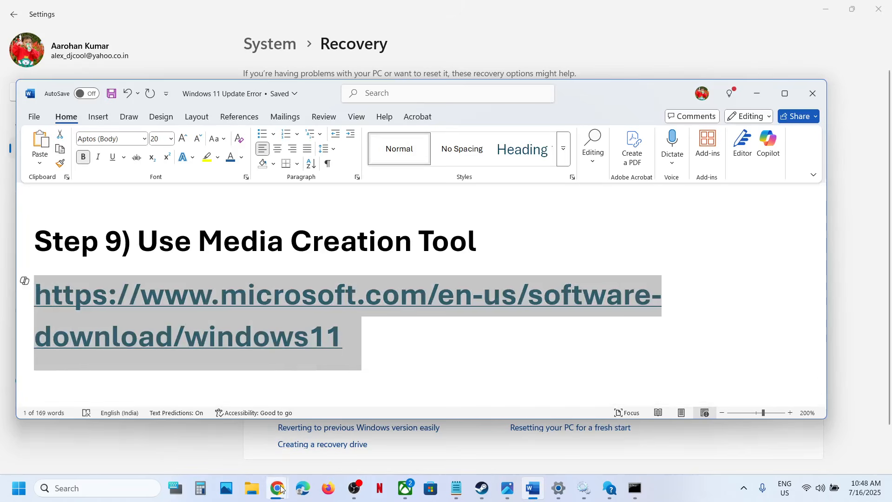
Step: Switch to Chrome's Download Windows 11 page and download the media creation tool under Create Windows 11 Installation Media
mouse_move(278, 488)
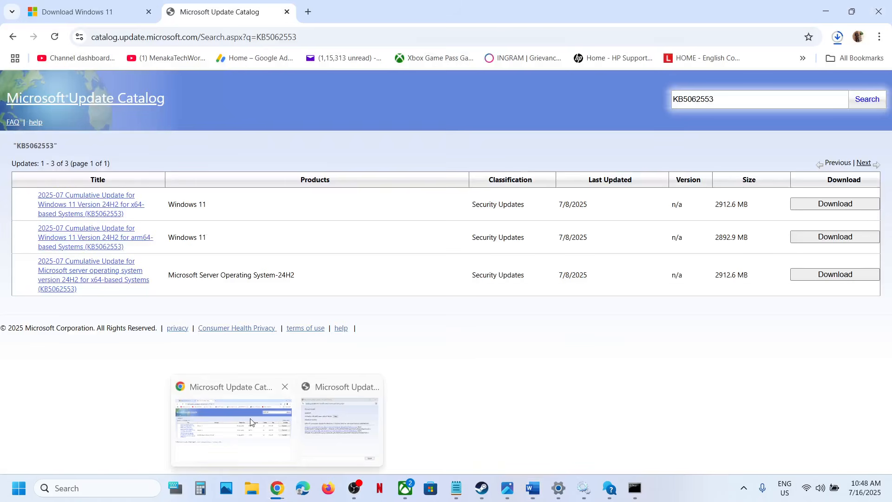
click(261, 435)
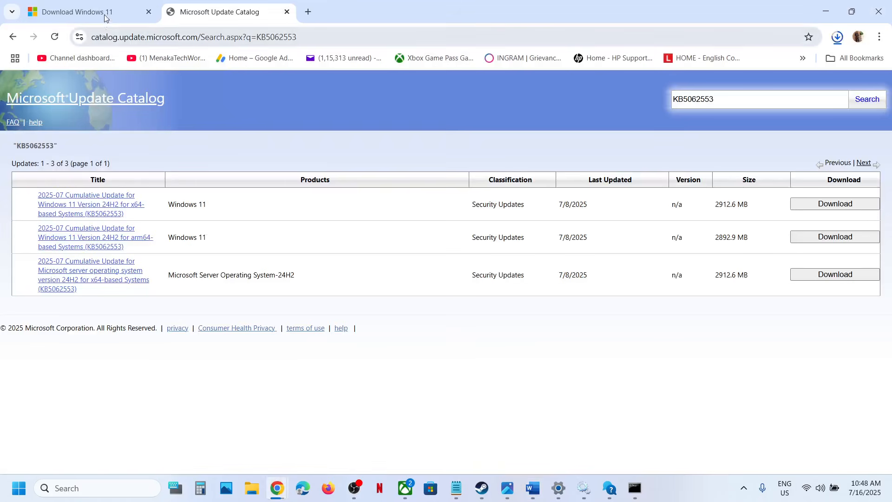
click(98, 7)
scroll(209, 224, down, 4)
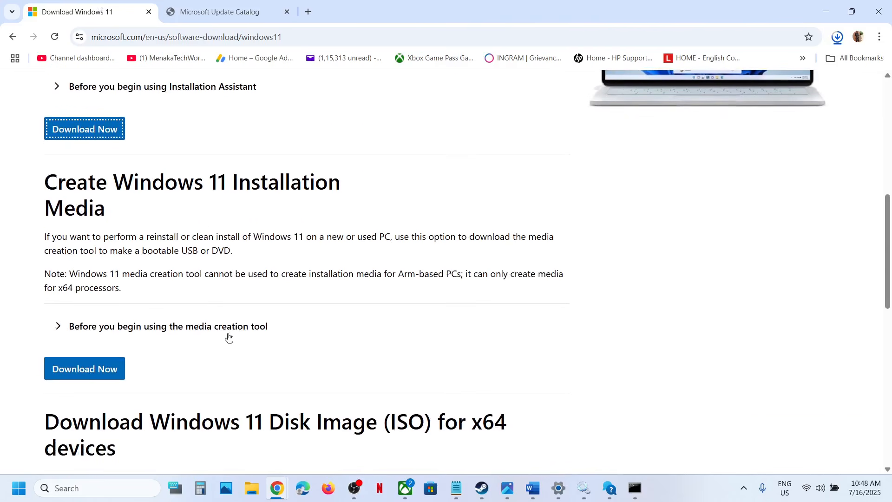
click(114, 367)
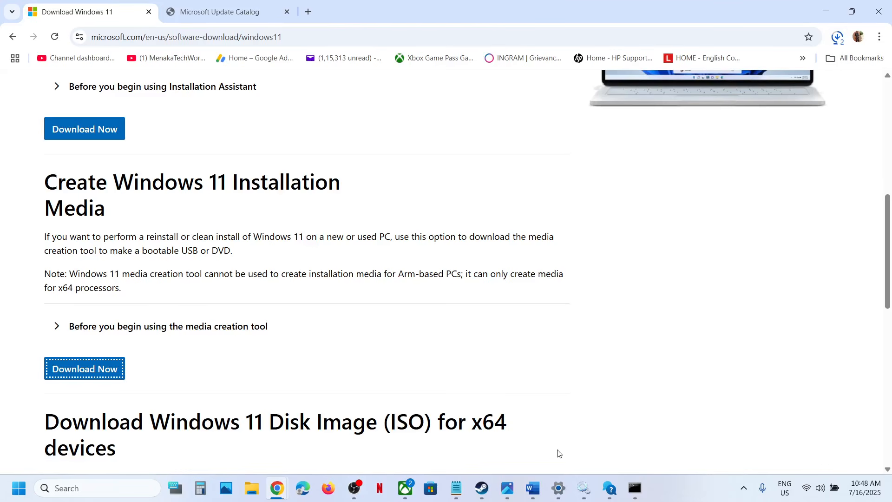
Step: Switch to Photos and view screenshots 1.png to 7.png, which show creating the Windows 11 ISO file with the Media Creation Tool
click(510, 498)
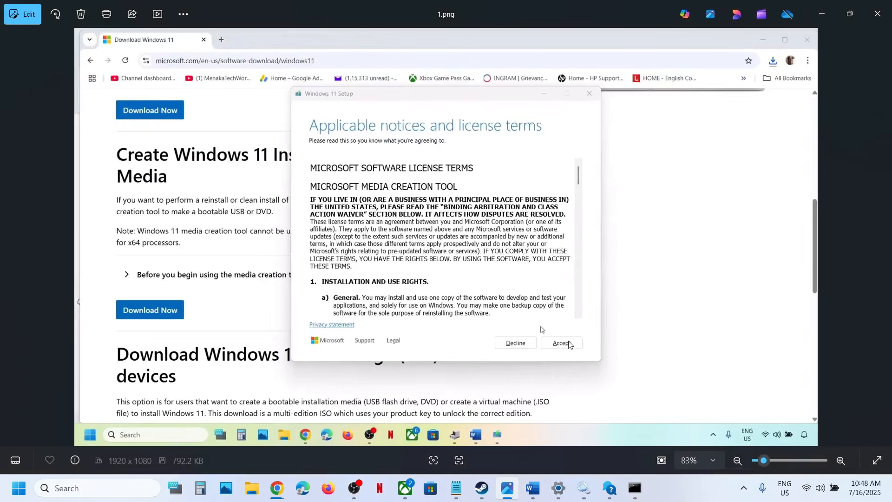
key(Right)
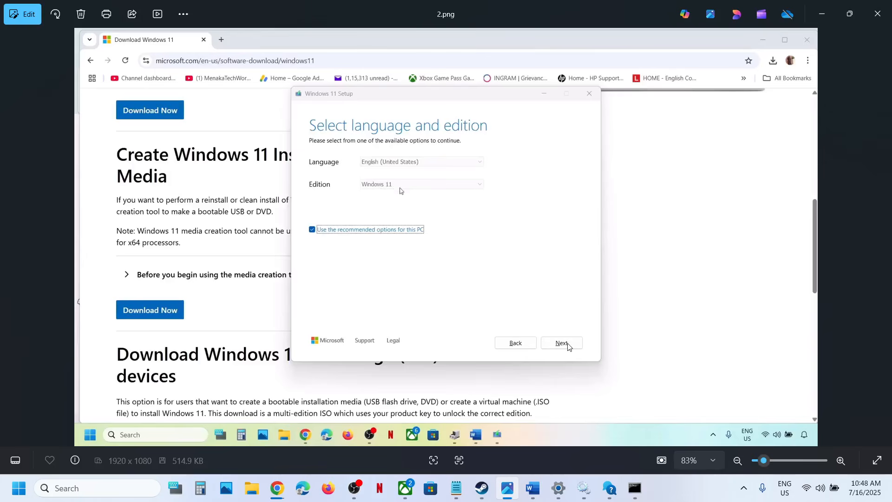
key(Right)
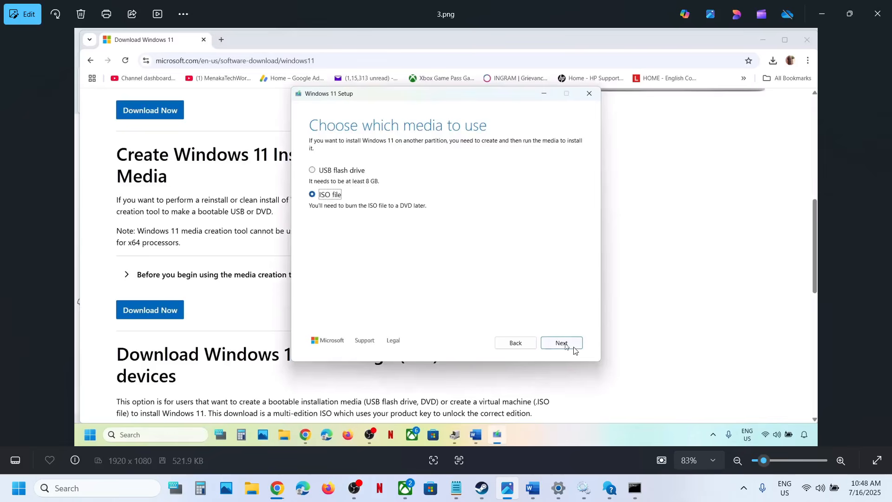
key(Right)
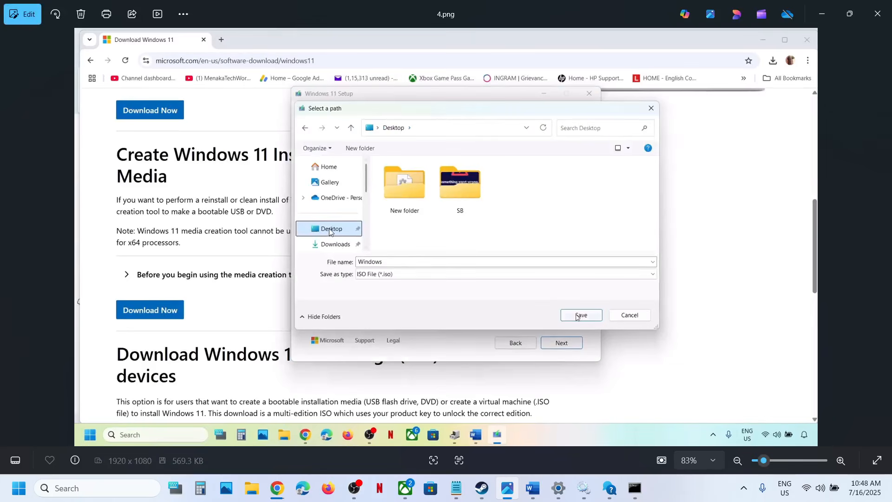
key(Right)
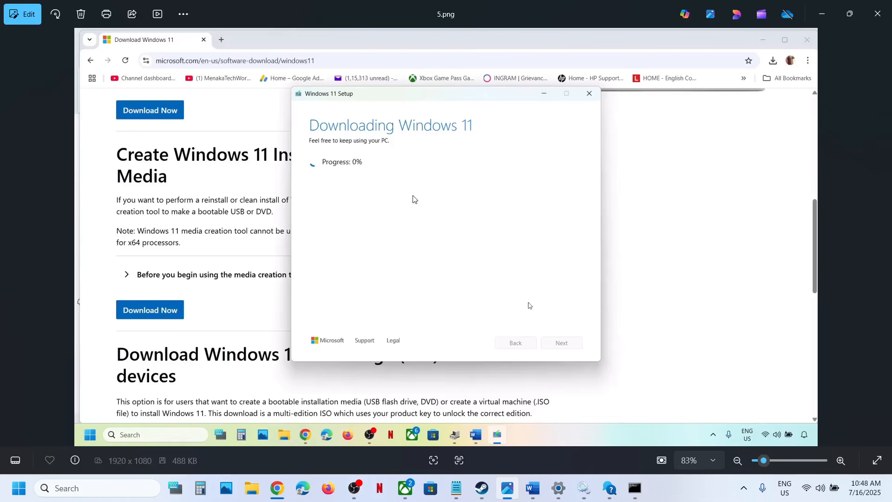
key(Right)
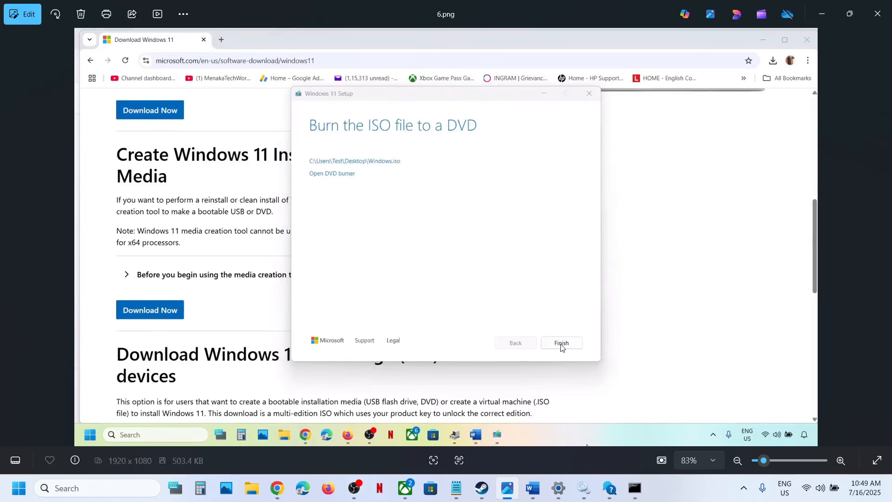
key(Right)
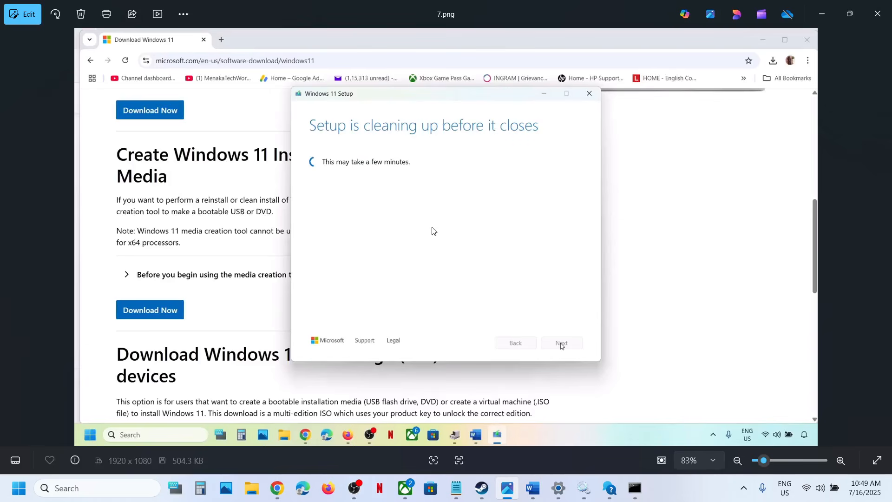
Step: View screenshots 8.png to 13.png, which show running setup from the ISO and installing Windows 11 while keeping personal files and apps
key(Right)
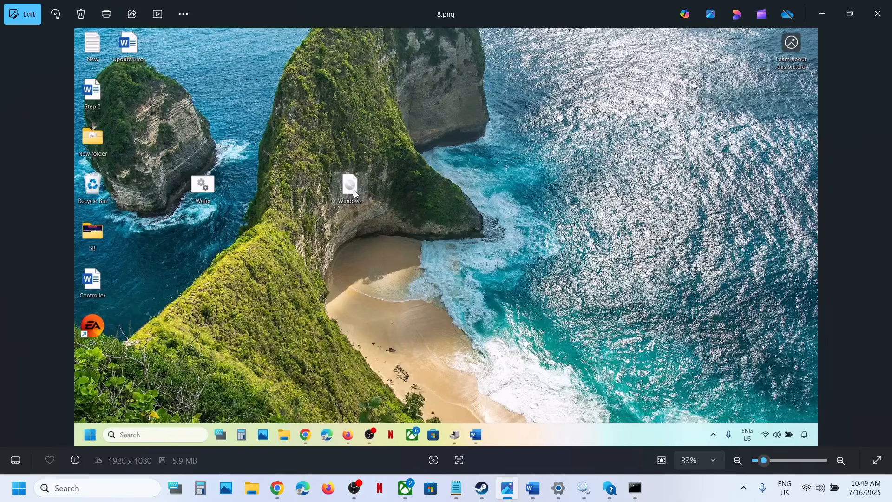
key(Right)
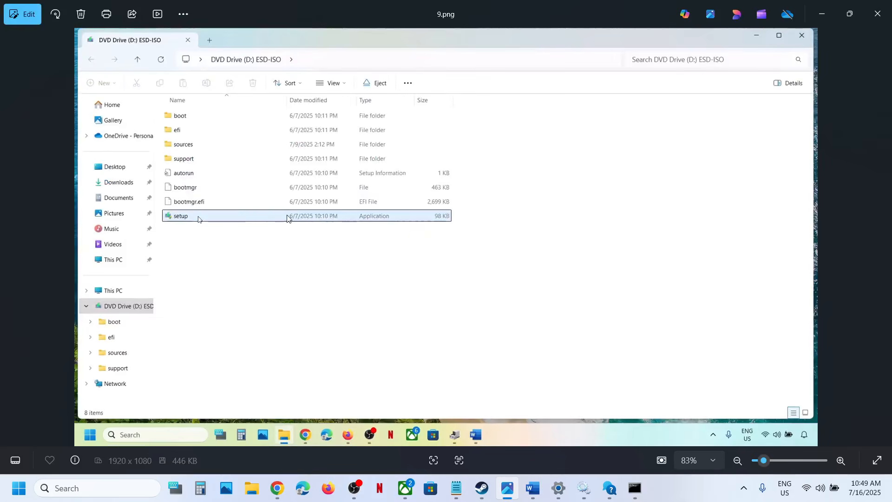
scroll(270, 218, up, 1)
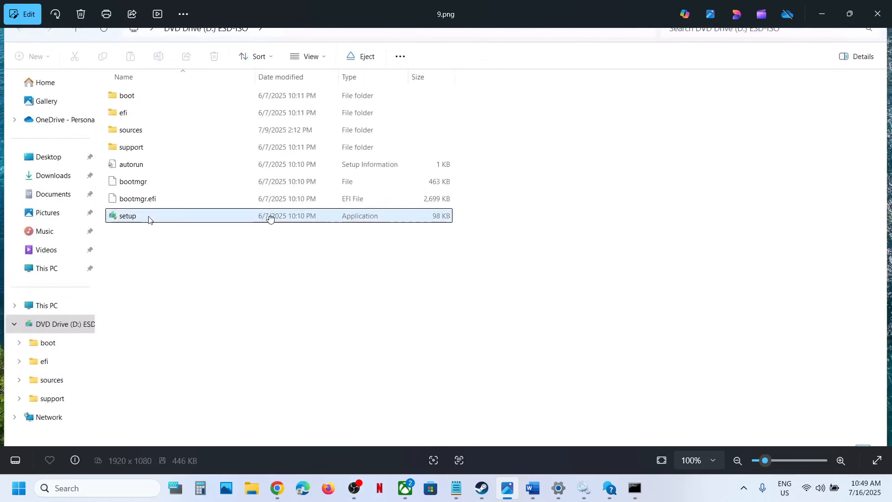
scroll(269, 218, down, 1)
key(Right)
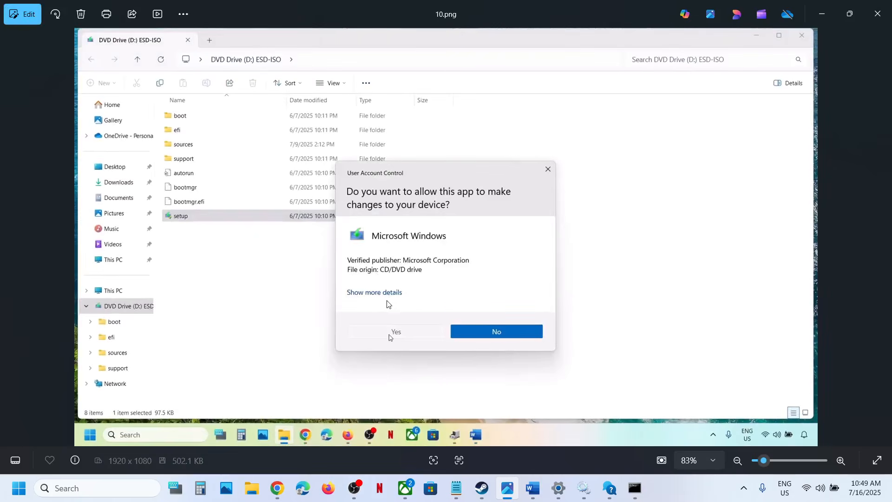
key(Right)
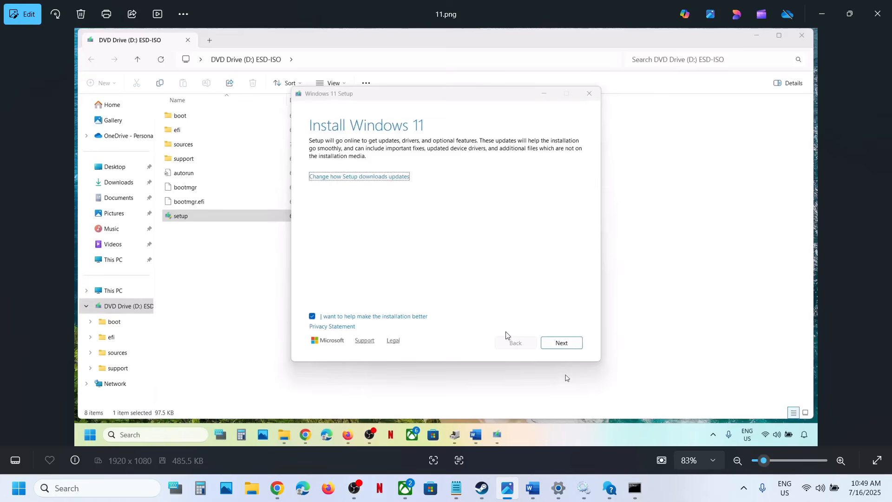
key(Right)
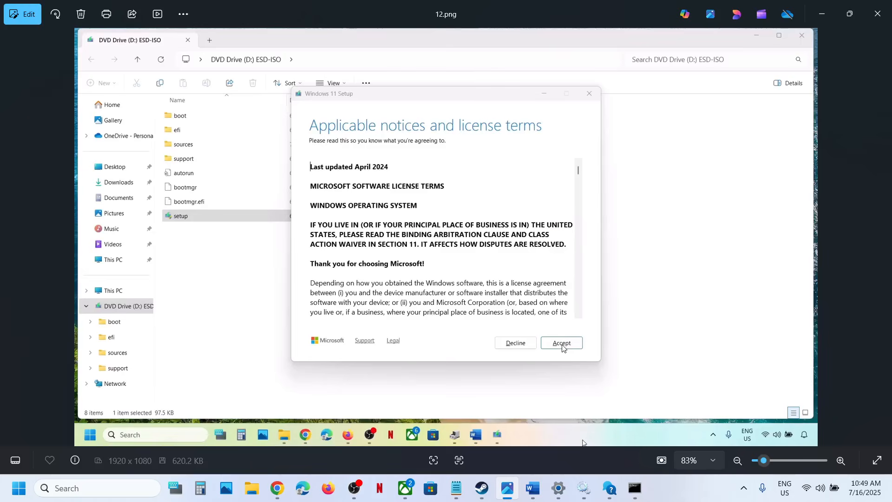
key(Right)
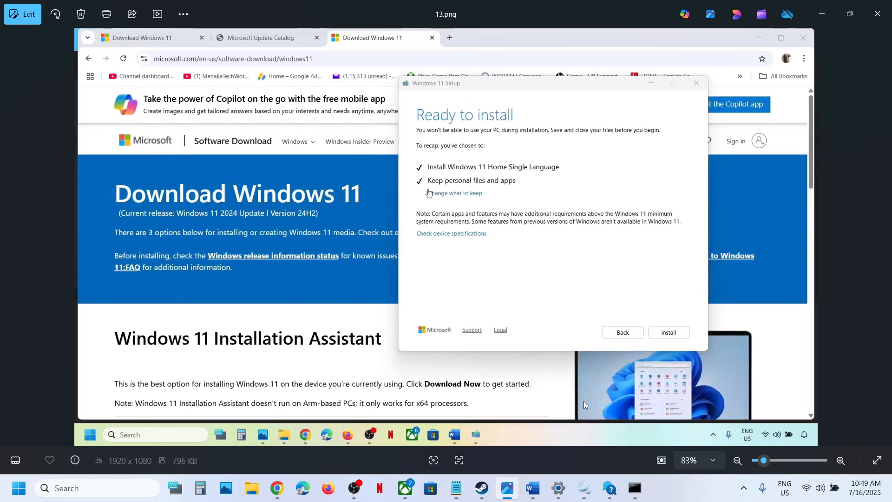
Step: Switch to Settings, open the Windows Update history and highlight KB5062553 in the quality updates
click(559, 487)
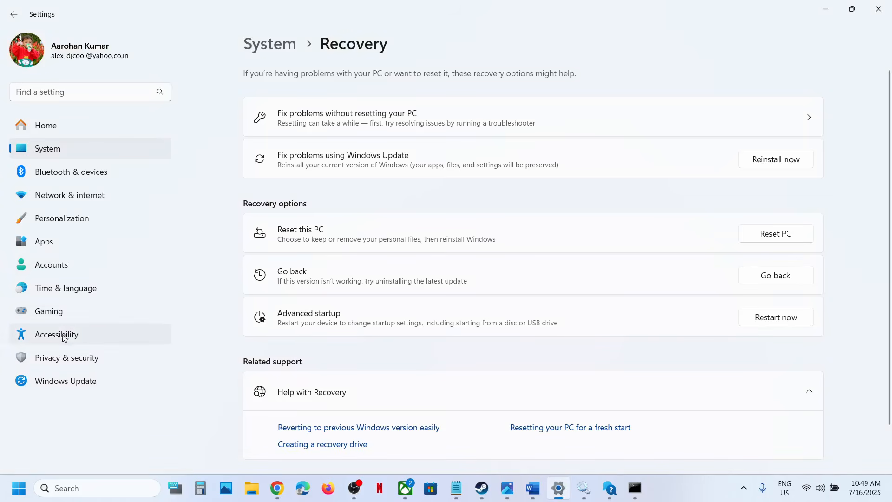
click(66, 380)
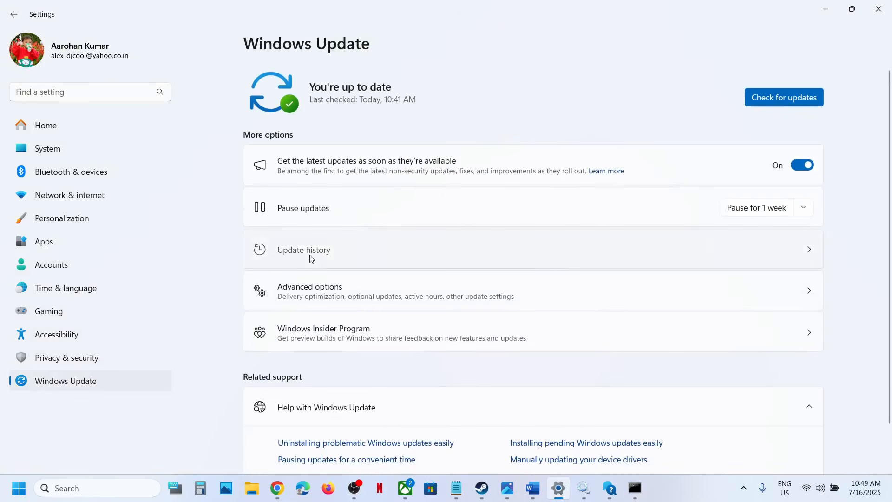
click(312, 251)
double_click(574, 118)
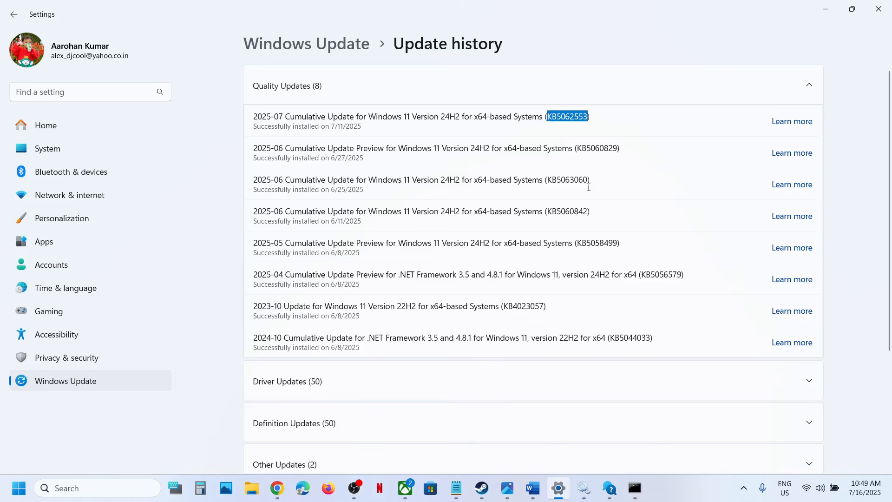
click(681, 486)
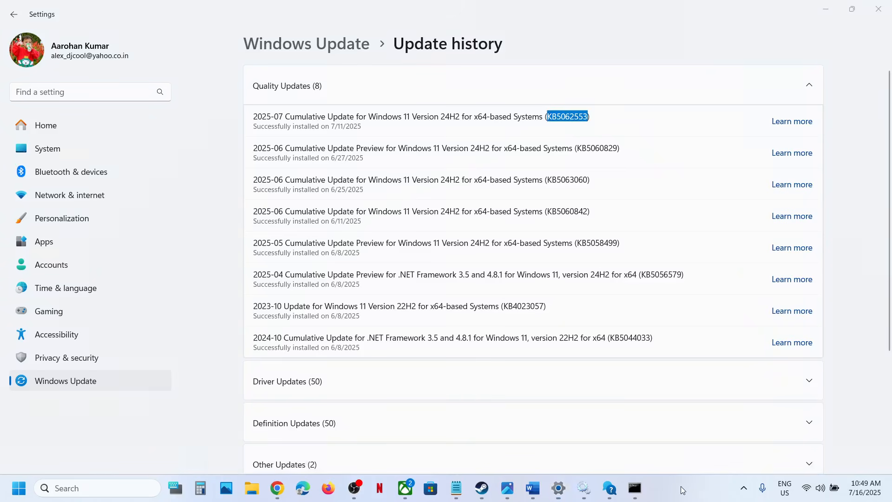